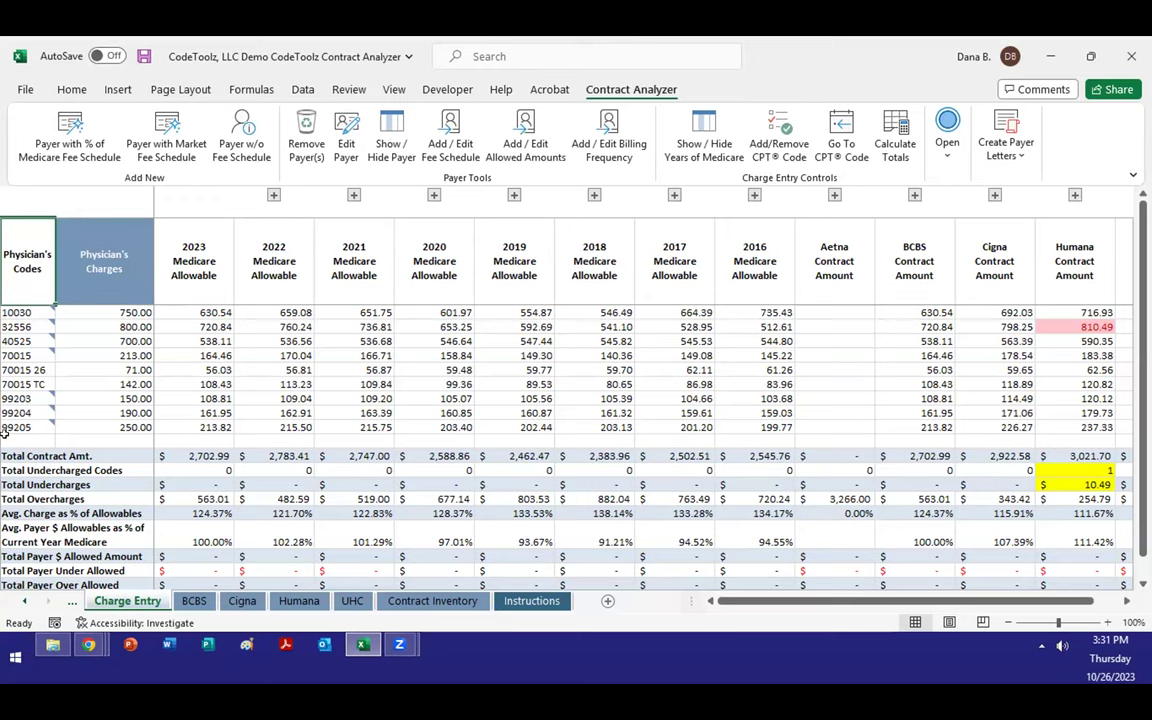
- Show the description of code 99205 on the Charge Entry sheet and review the available payer letter templates
{"action": "left_click", "coordinate": [8, 426]}
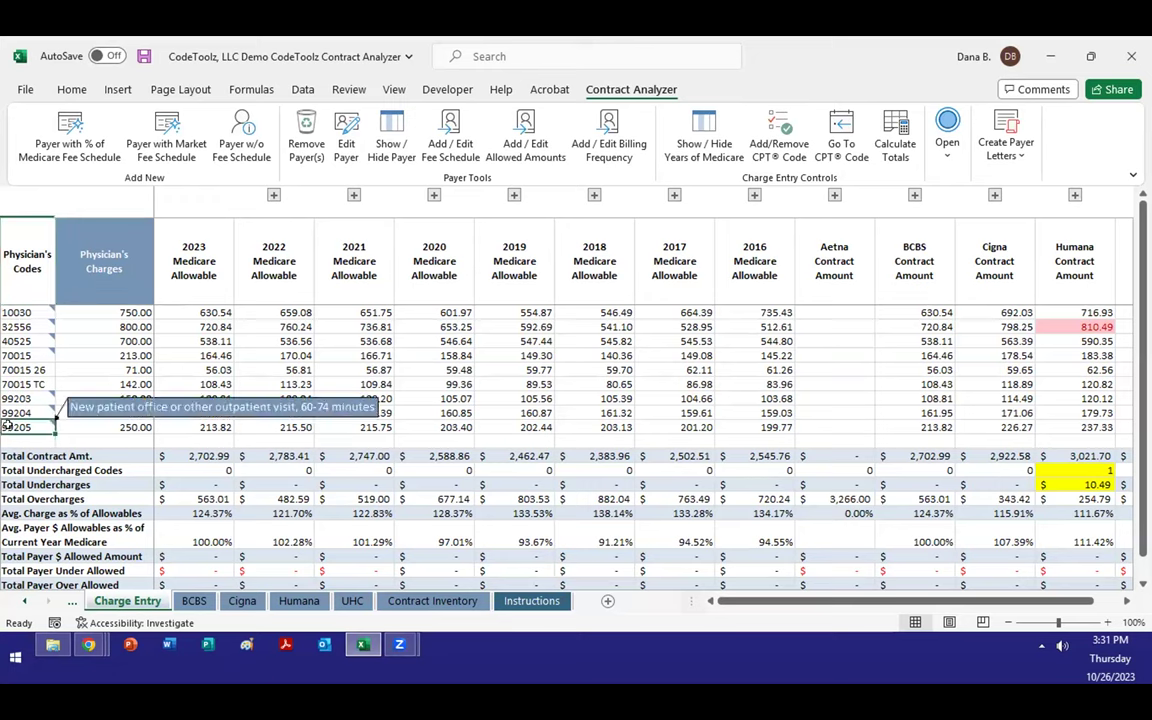
{"action": "left_click", "coordinate": [23, 277]}
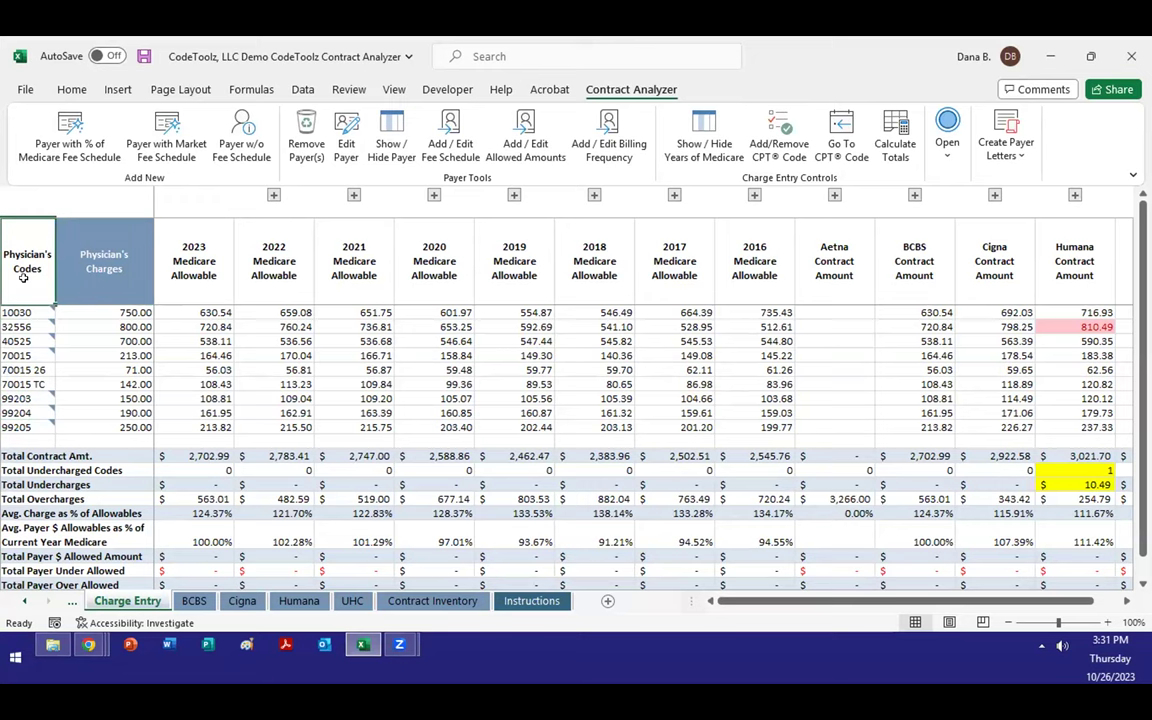
{"action": "left_click", "coordinate": [82, 244]}
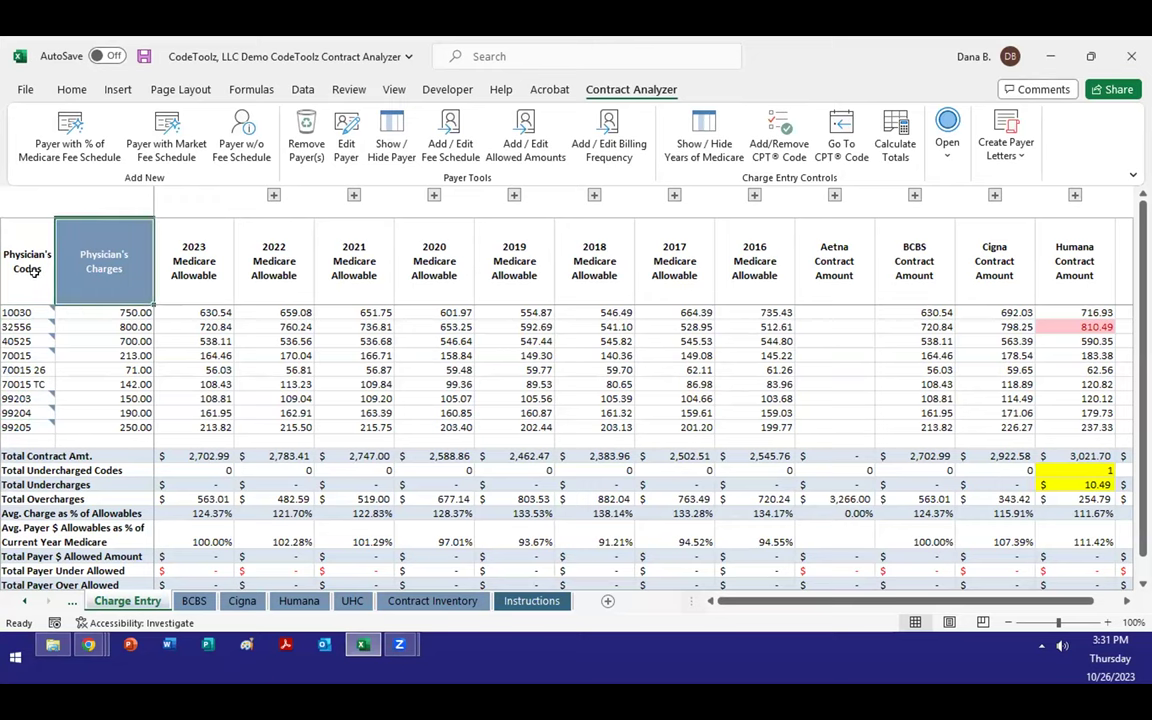
{"action": "left_click", "coordinate": [33, 268]}
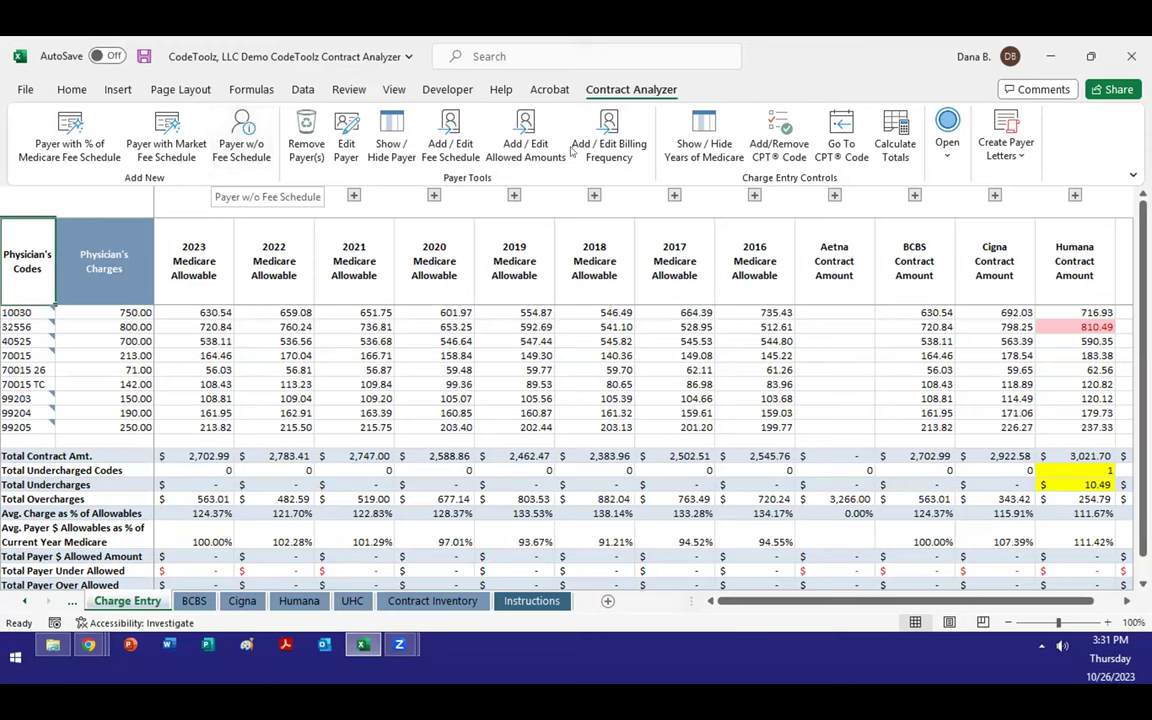
{"action": "left_click", "coordinate": [1002, 120]}
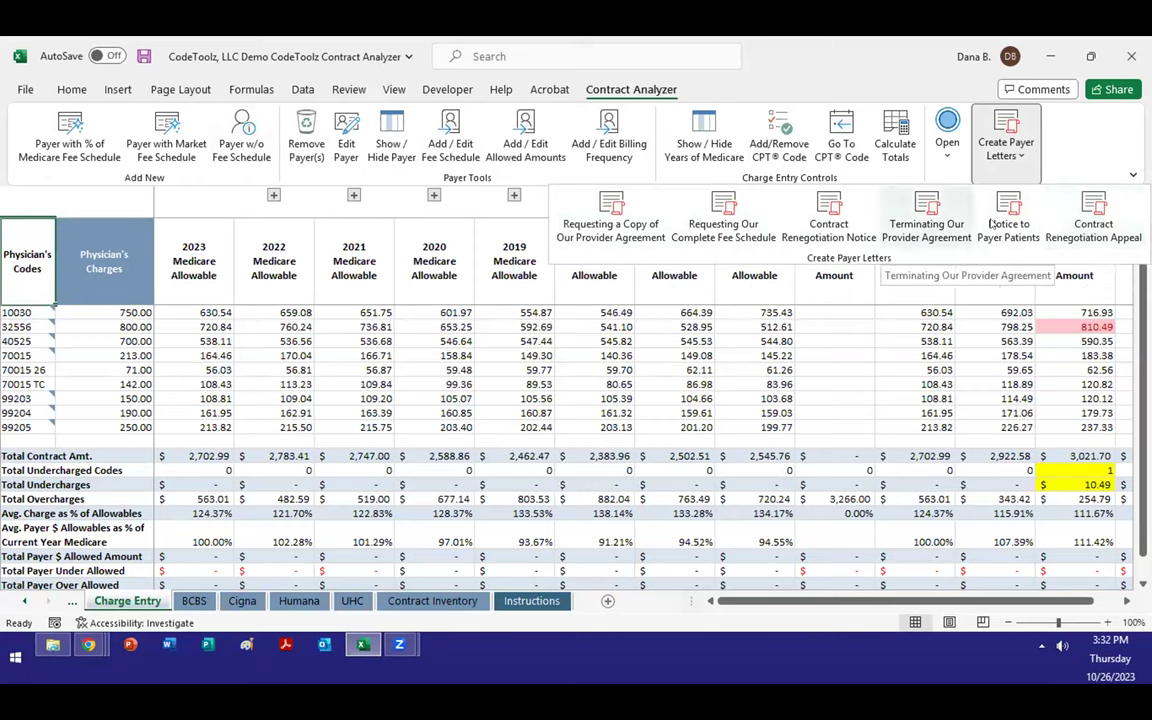
{"action": "left_click", "coordinate": [980, 117]}
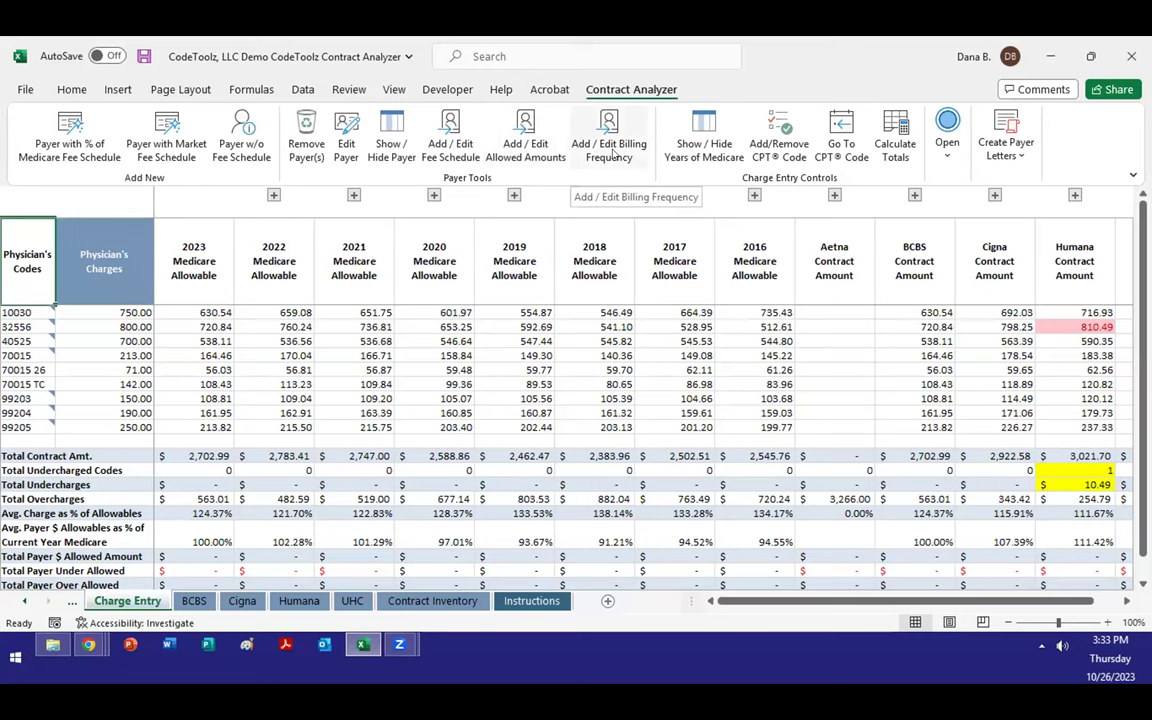
- Hide the 2016 Medicare allowable column by deselecting 2016 from the displayed Medicare years
{"action": "left_click", "coordinate": [693, 150]}
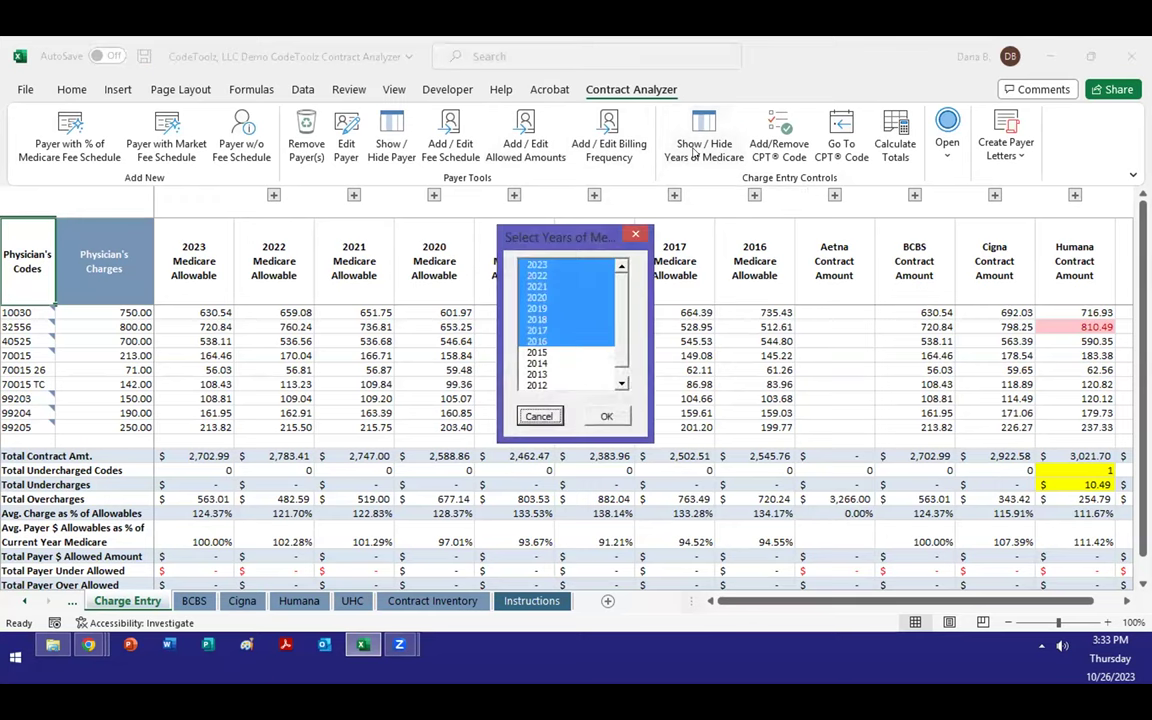
{"action": "left_click", "coordinate": [575, 343]}
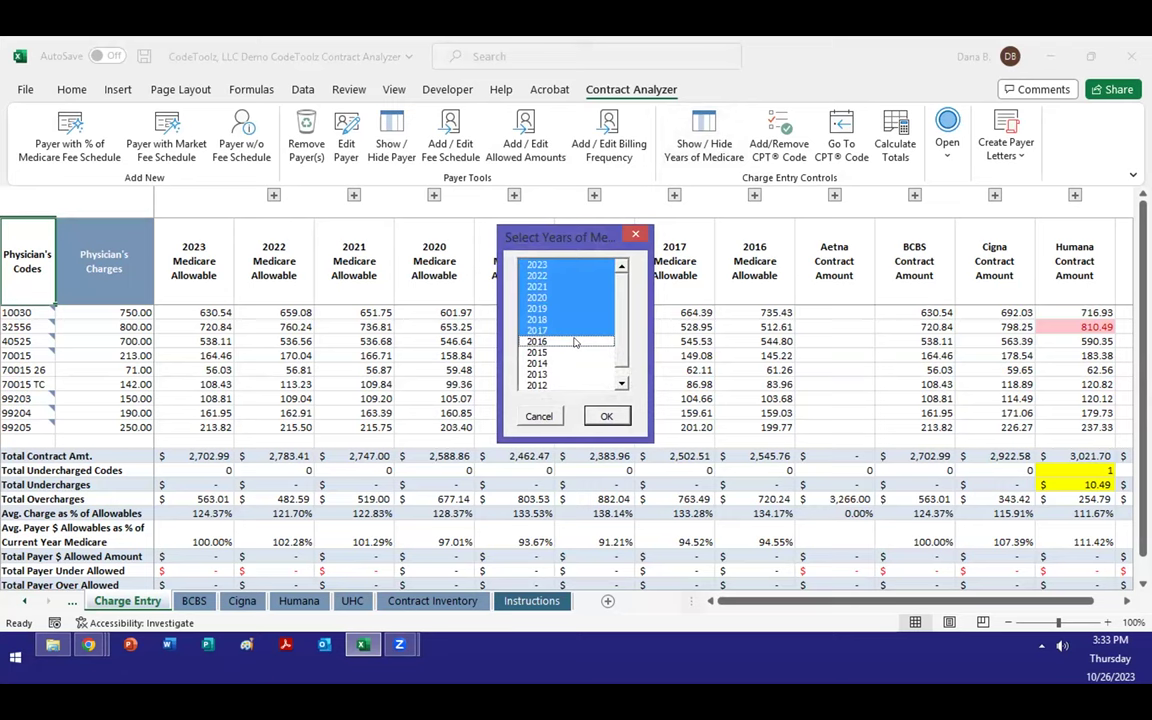
{"action": "left_click", "coordinate": [598, 416]}
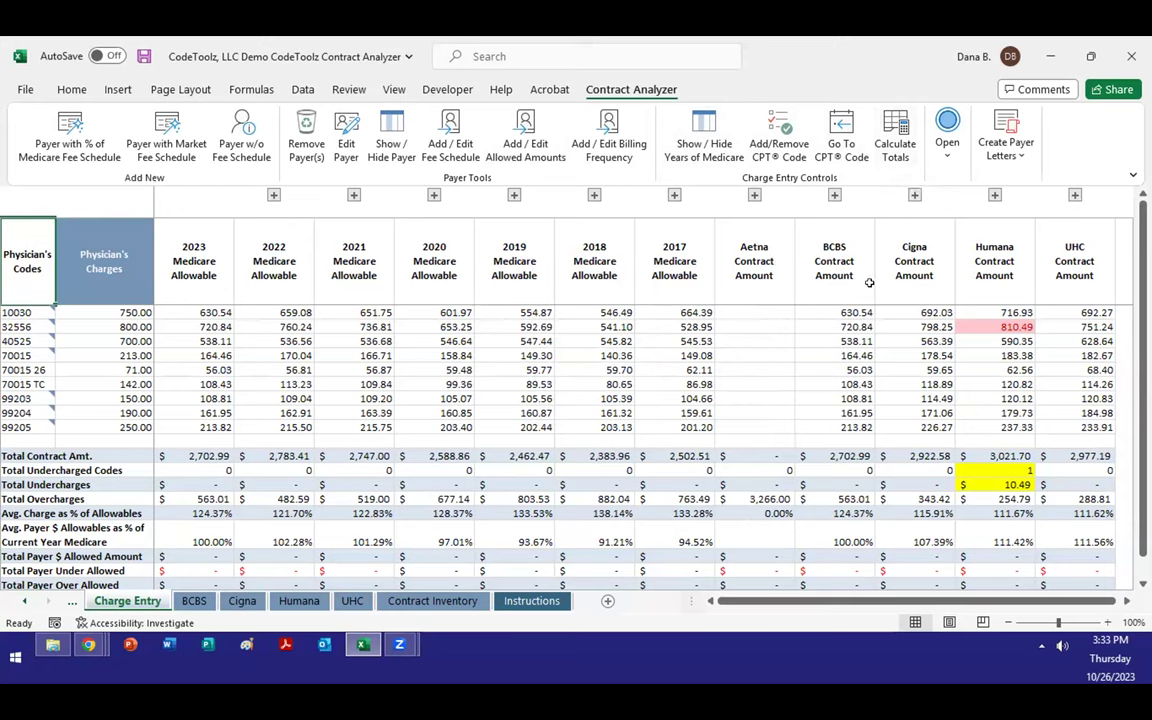
- View the Contract Inventory and Instructions sheets, returning to the Charge Entry sheet
{"action": "left_click", "coordinate": [946, 122]}
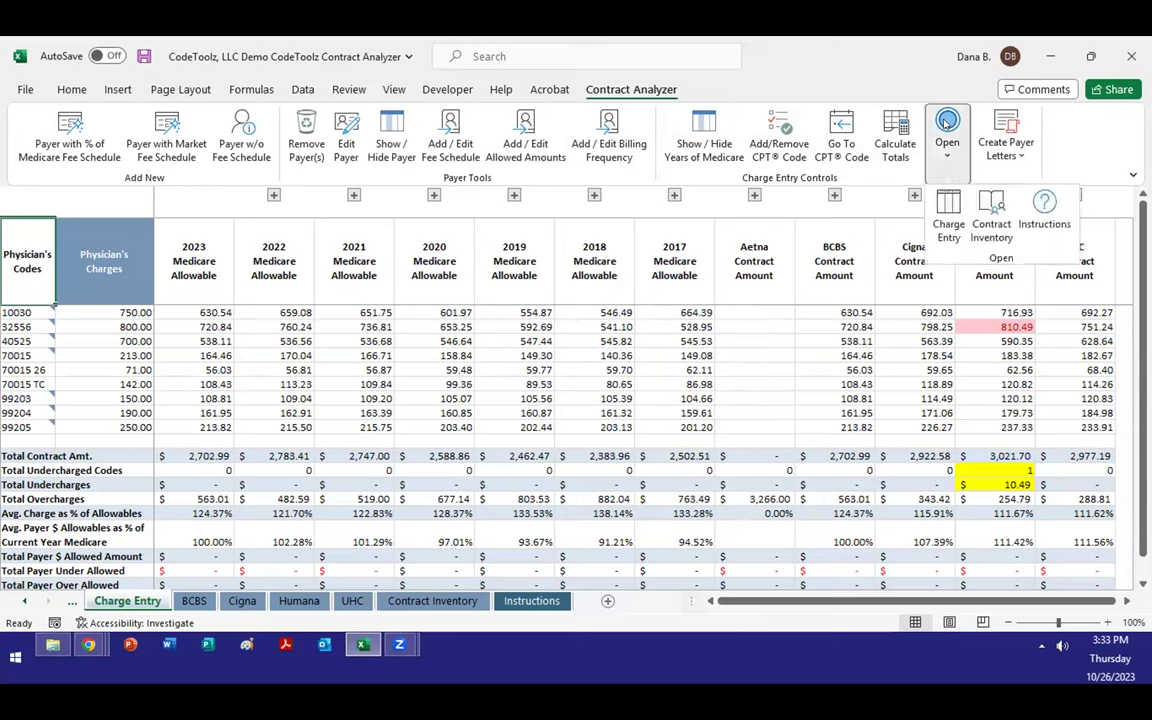
{"action": "left_click", "coordinate": [991, 220]}
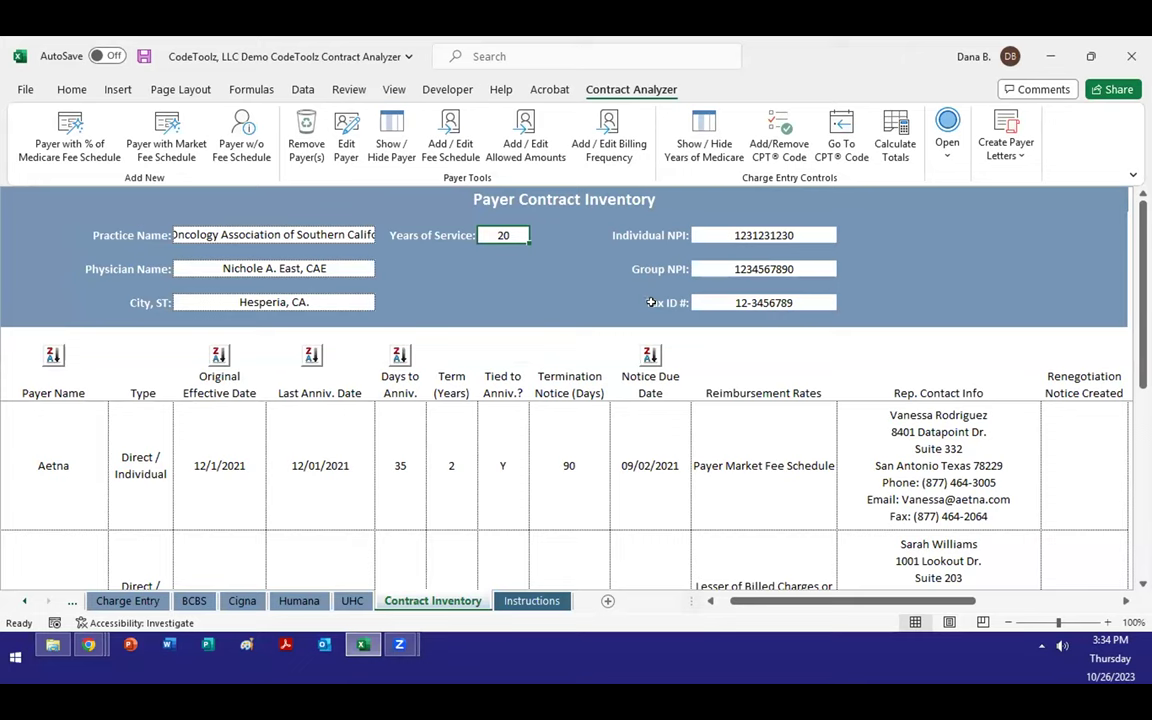
{"action": "left_click", "coordinate": [535, 601]}
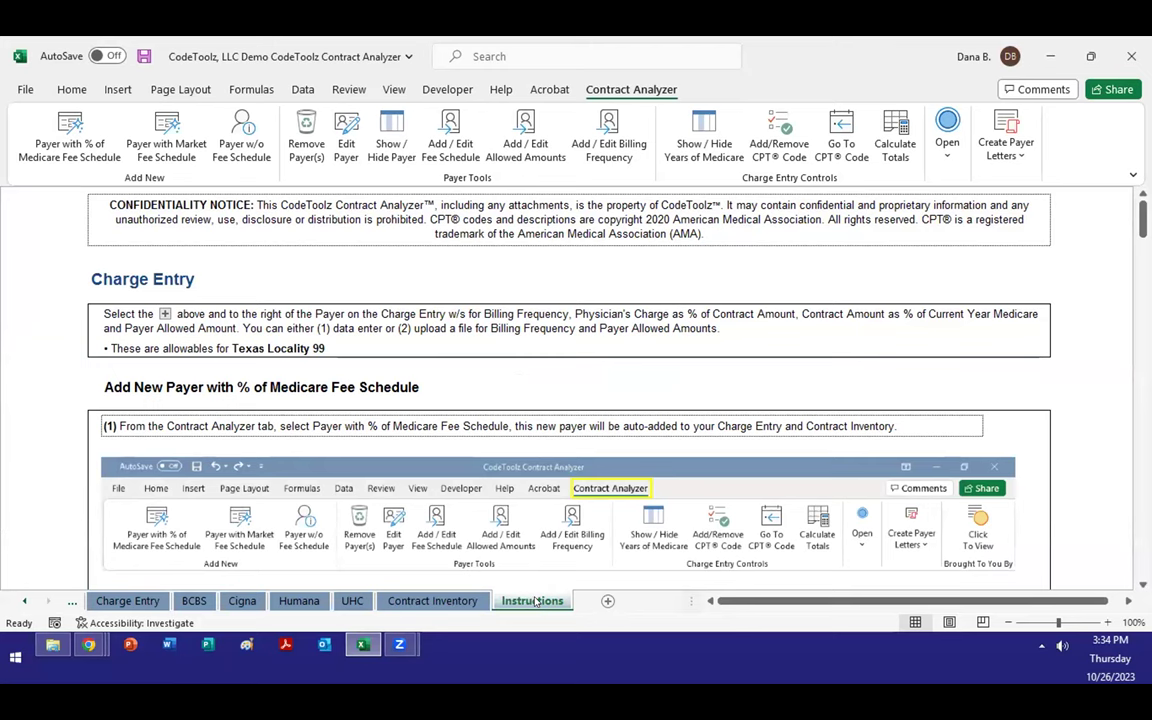
{"action": "left_click", "coordinate": [155, 601]}
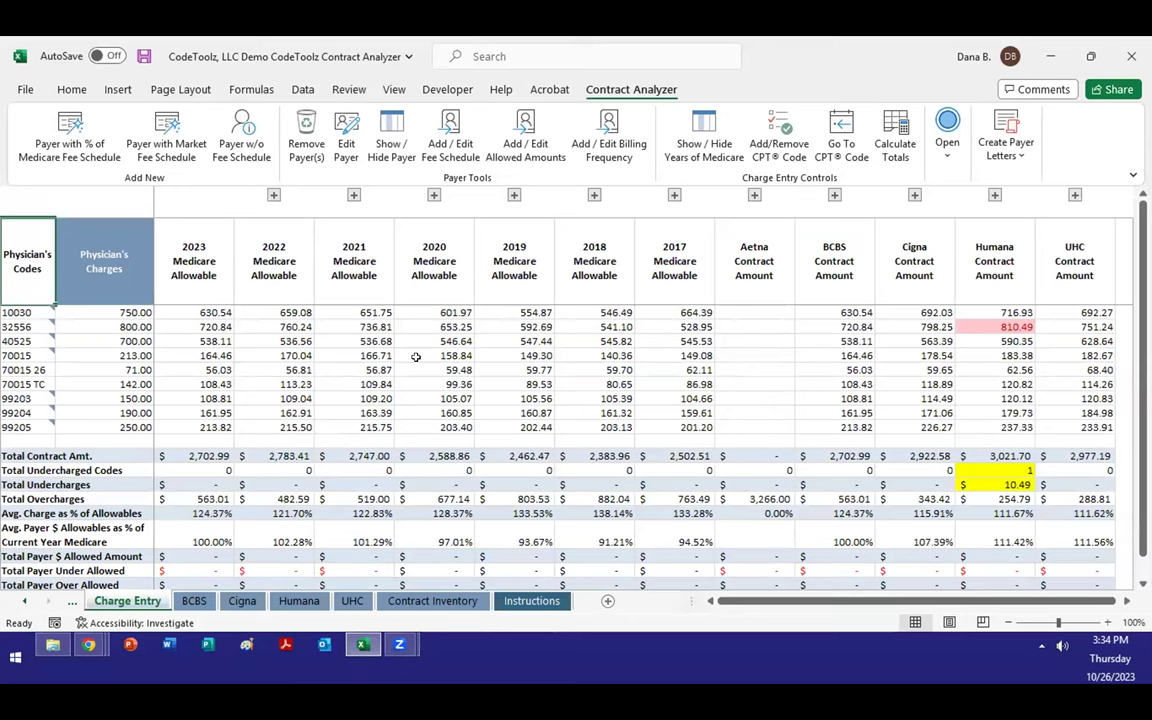
- Upload a market fee schedule for Aetna from the Aetna Market Fee Schedule file
{"action": "left_click", "coordinate": [738, 248]}
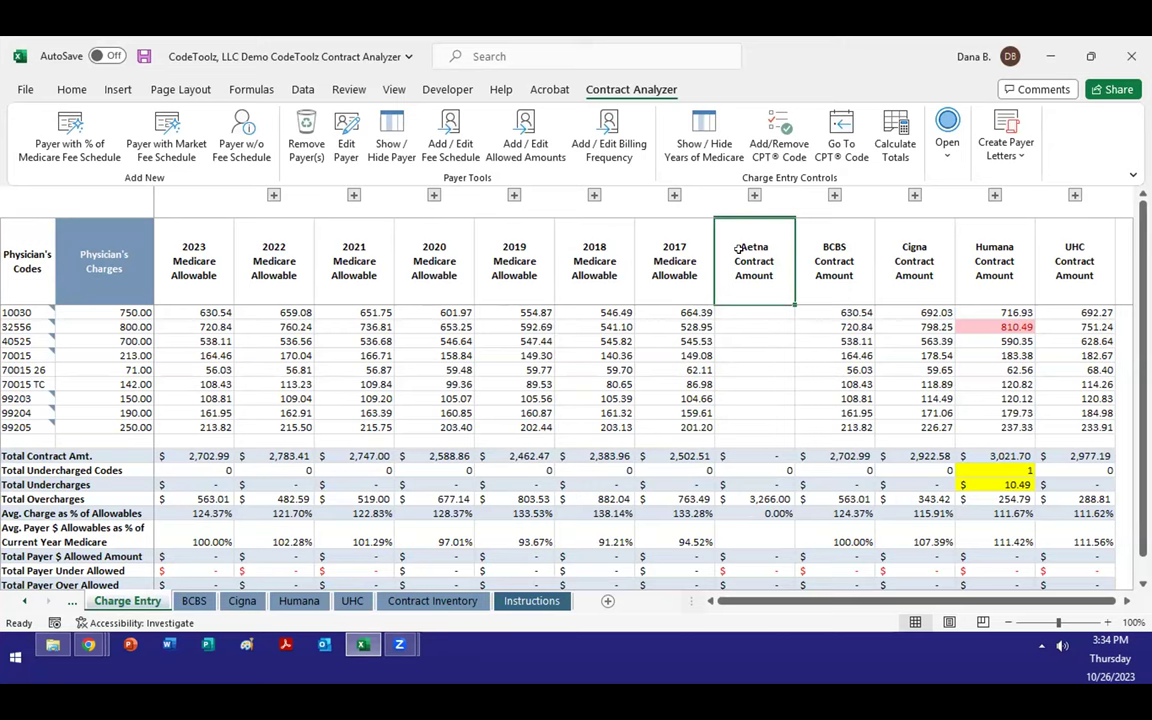
{"action": "left_click", "coordinate": [450, 148]}
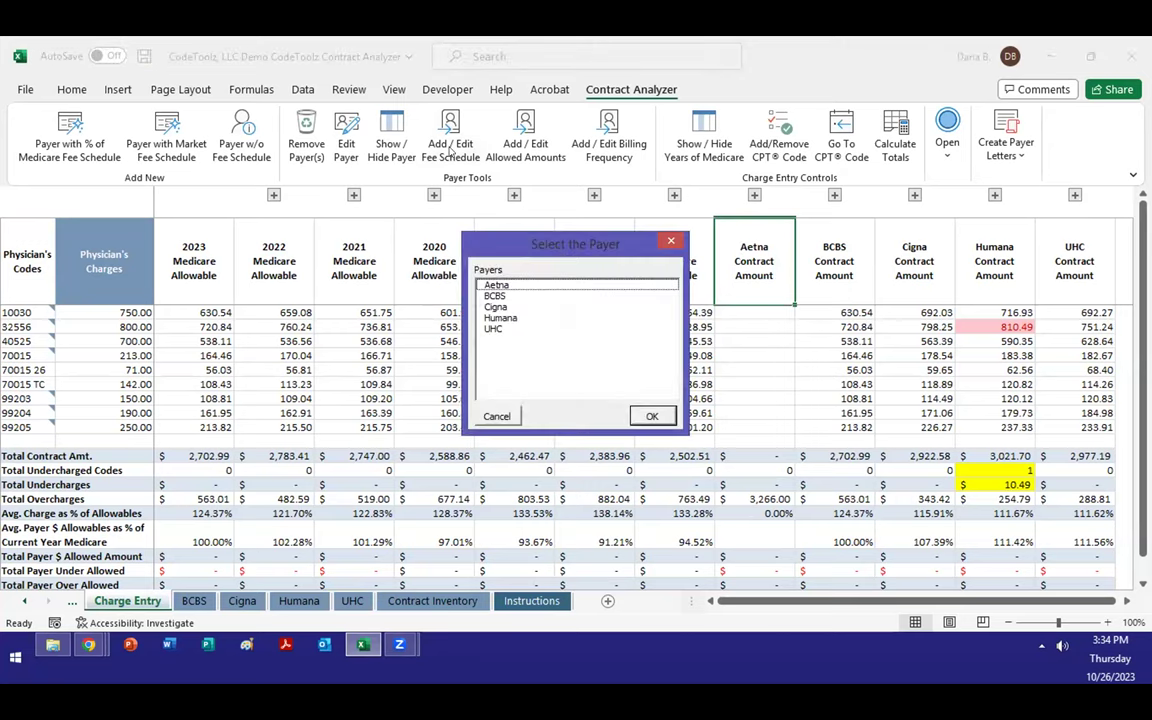
{"action": "left_click", "coordinate": [520, 285]}
{"action": "left_click", "coordinate": [651, 416]}
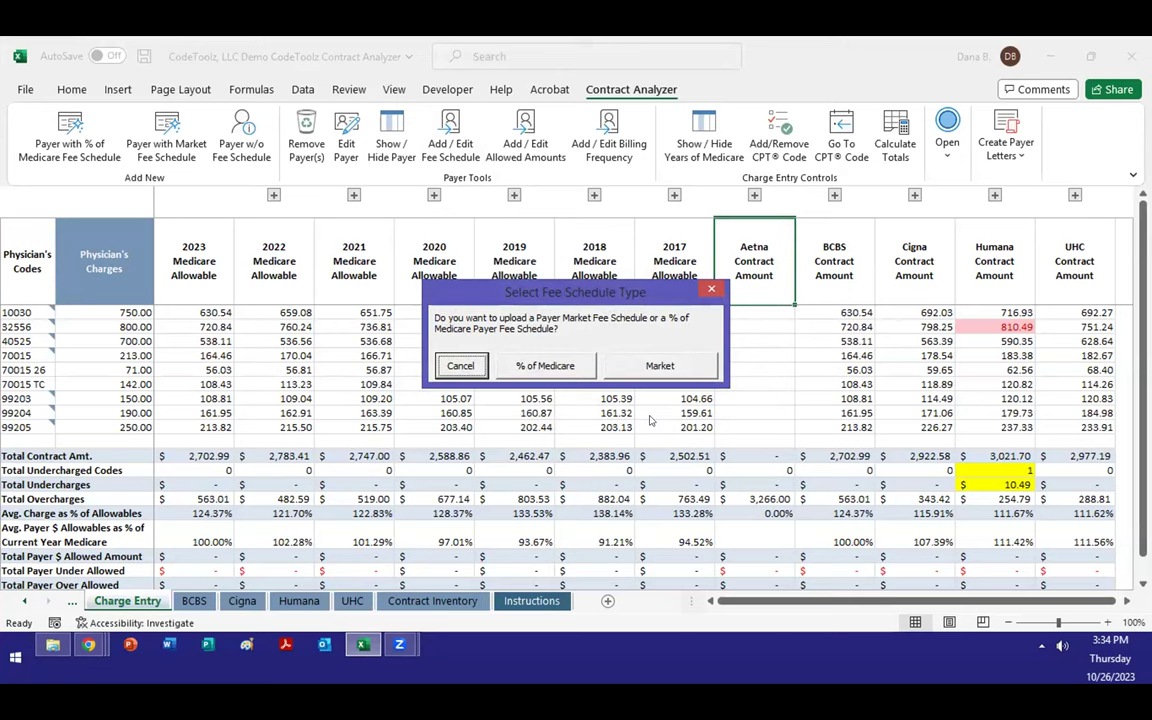
{"action": "left_click", "coordinate": [640, 366]}
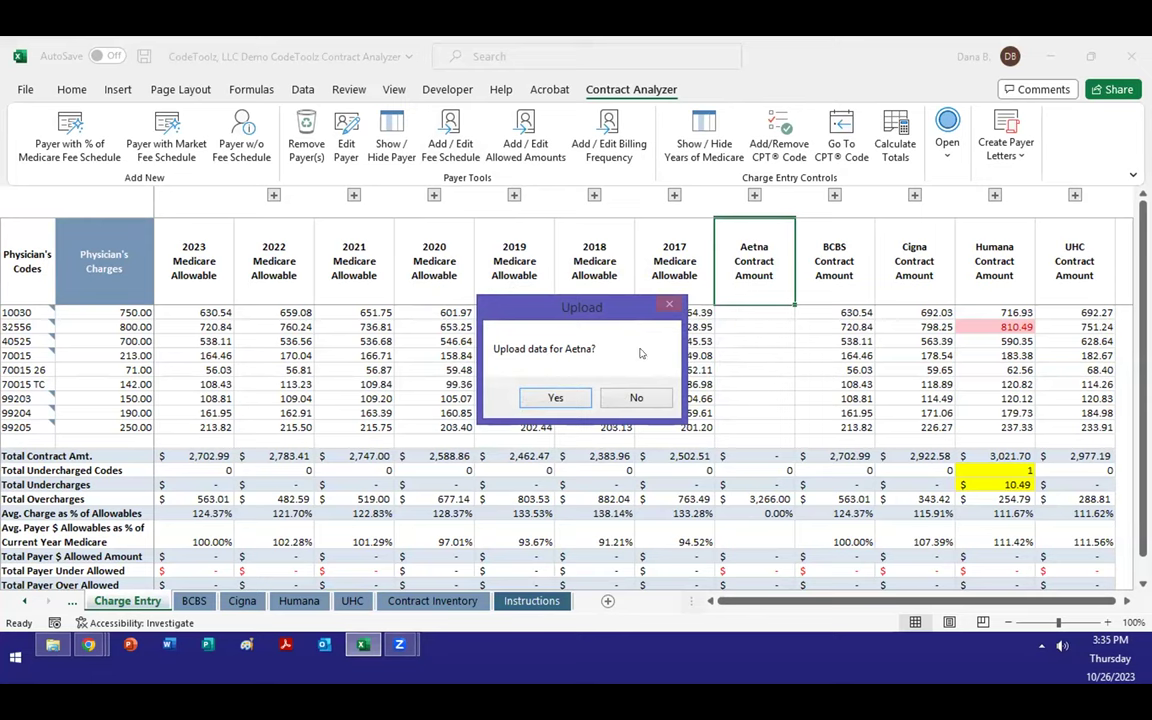
{"action": "left_click", "coordinate": [555, 398]}
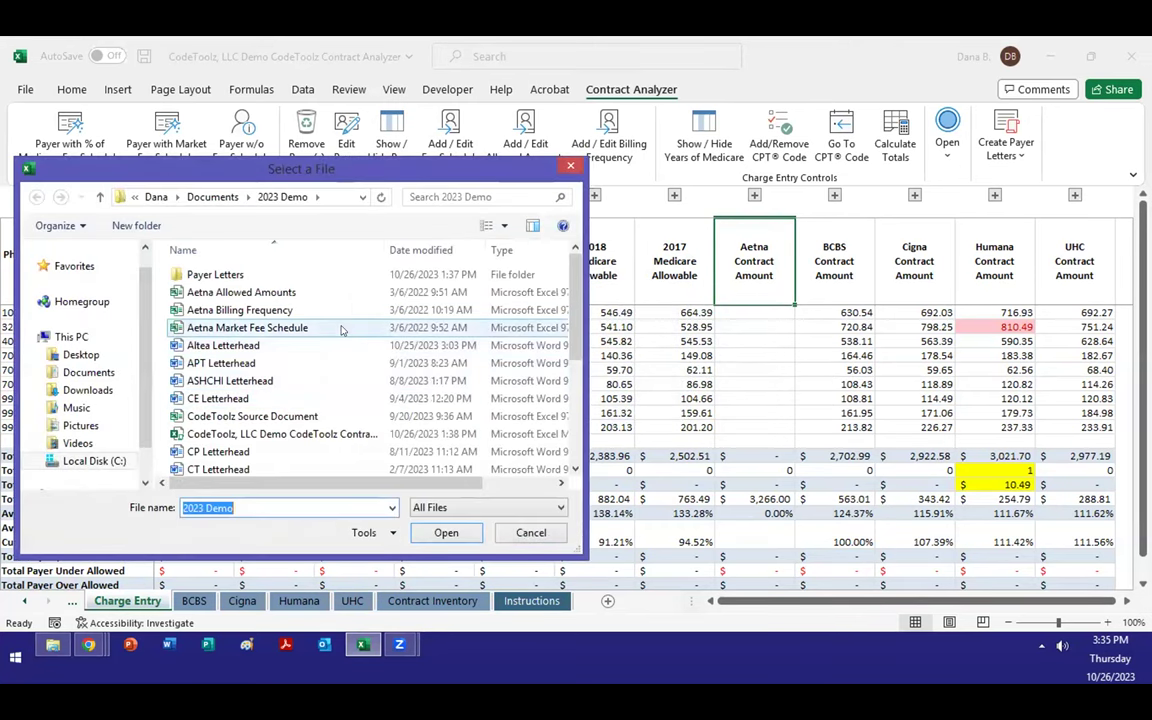
{"action": "double_click", "coordinate": [340, 328]}
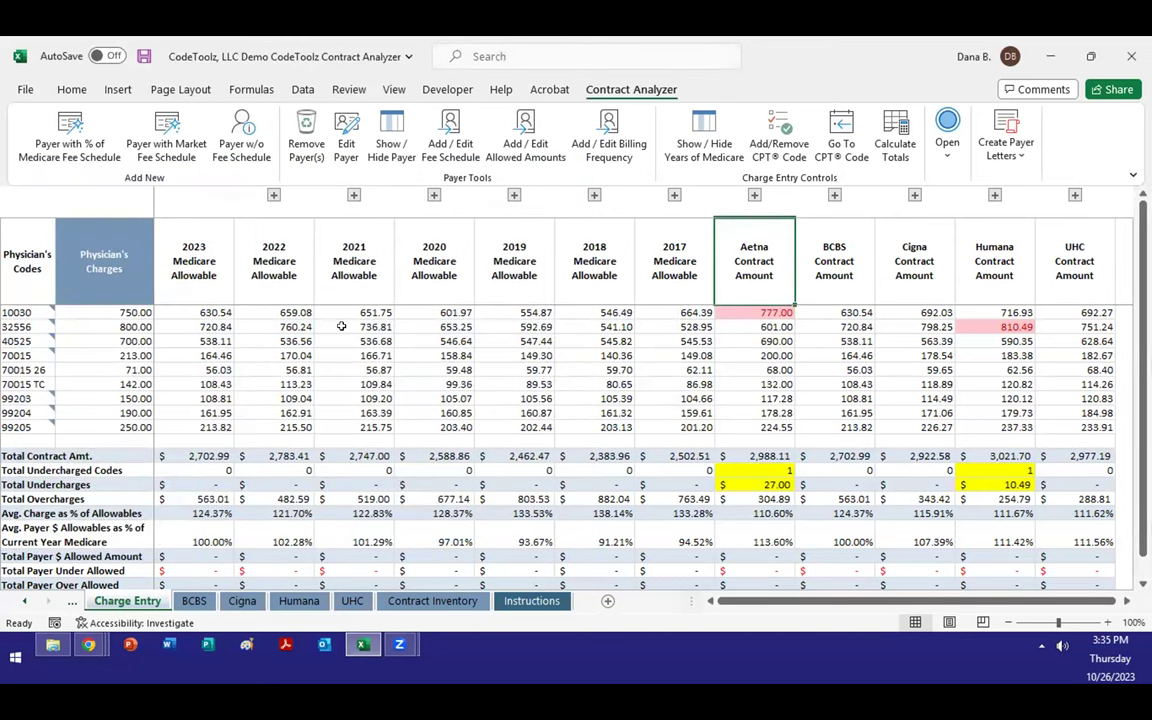
- Compare Aetna's contract amount for code 10030 with the physician's charge for that code
{"action": "left_click", "coordinate": [722, 312]}
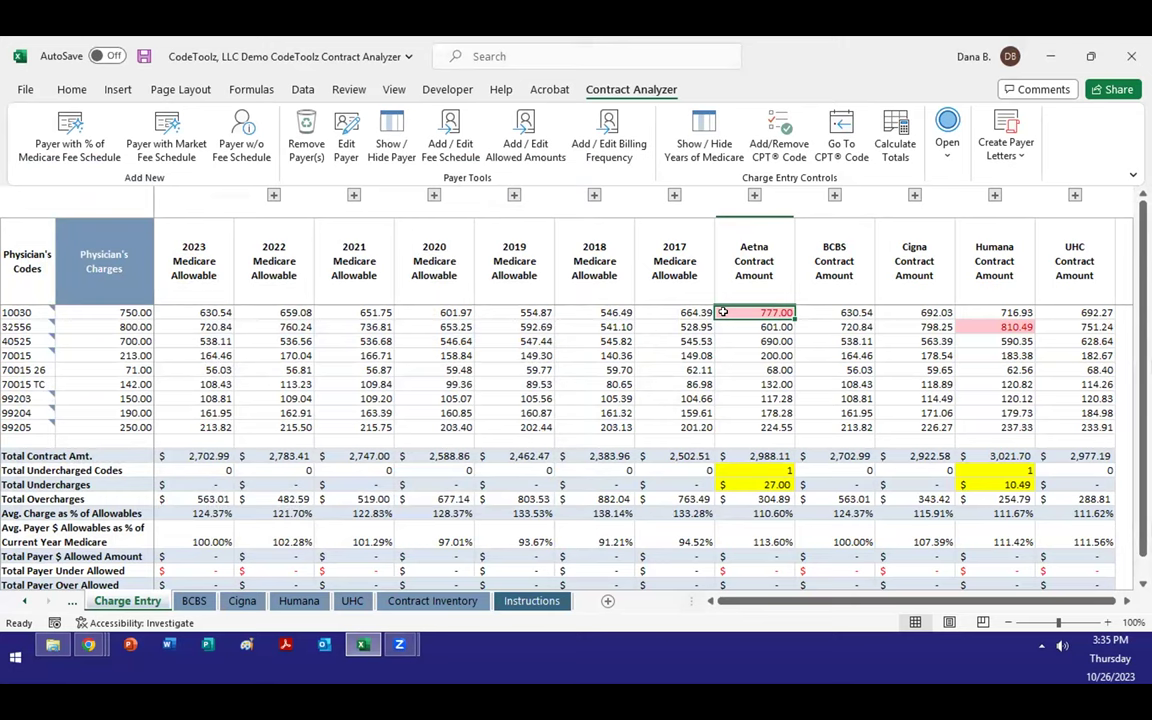
{"action": "left_click", "coordinate": [728, 262]}
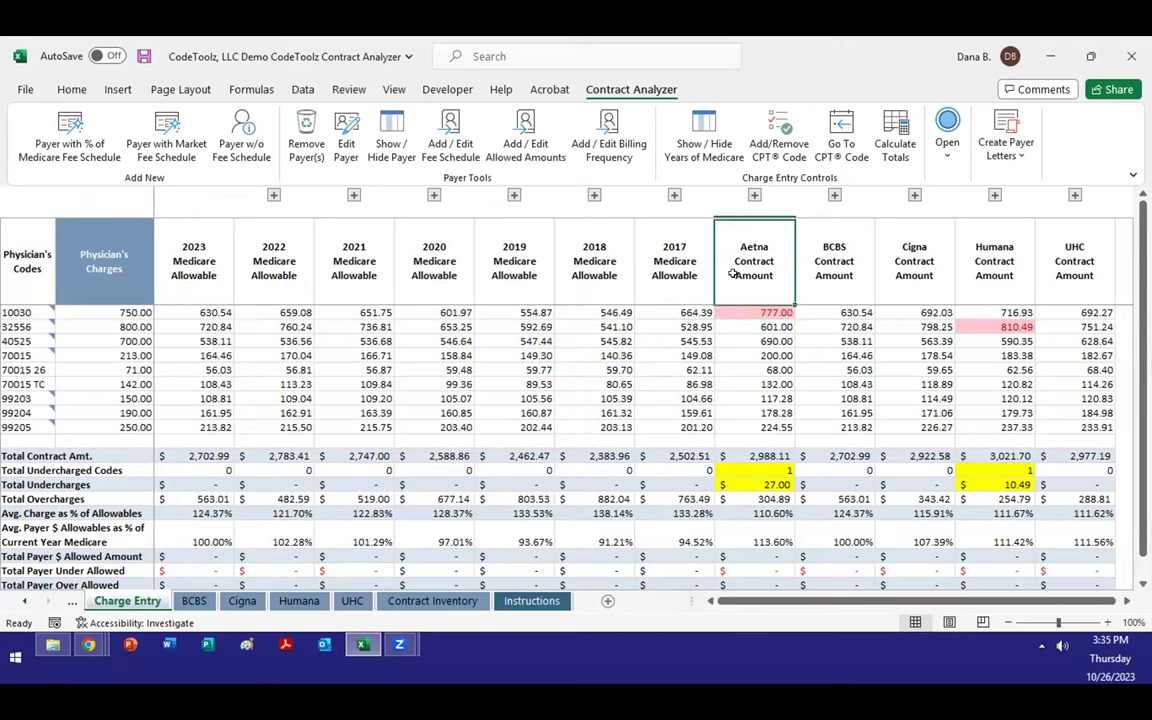
{"action": "key", "text": "Down"}
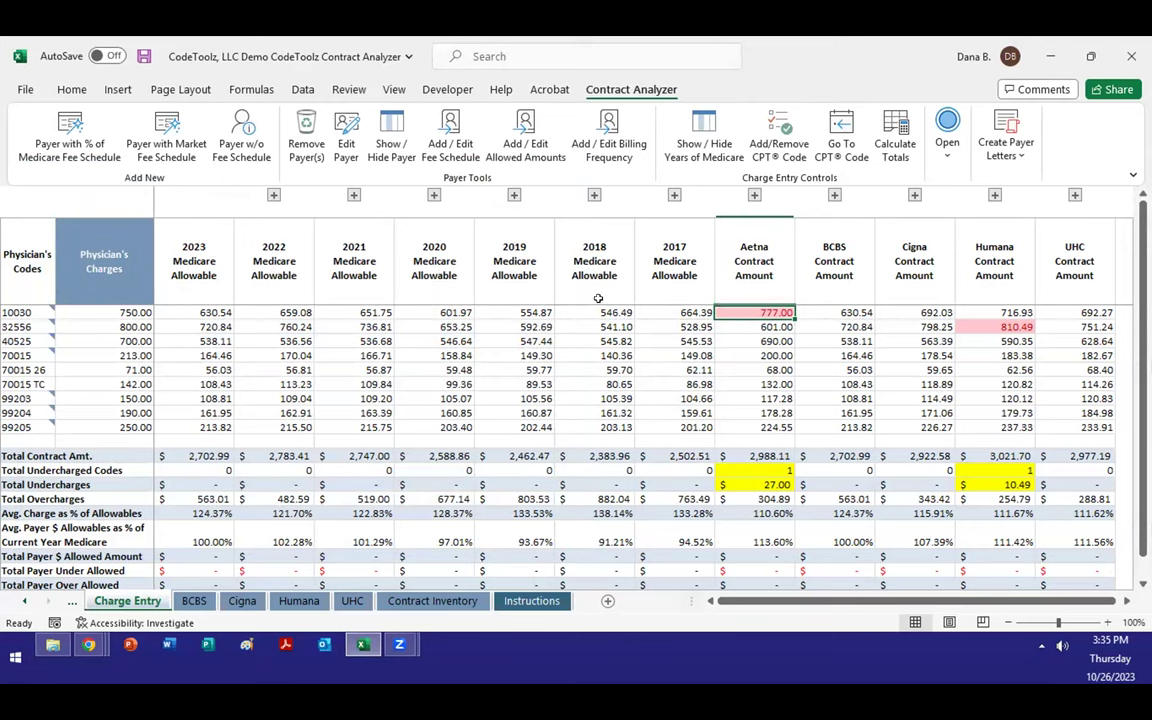
{"action": "key", "text": "Home"}
{"action": "left_click", "coordinate": [131, 306]}
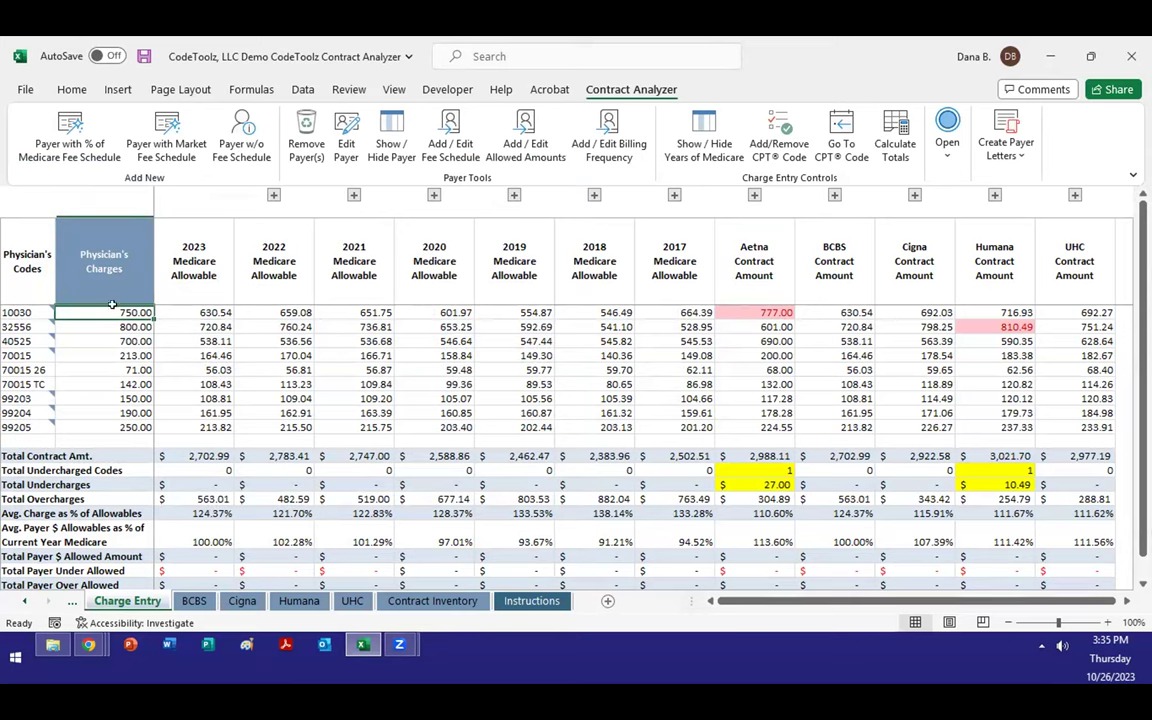
{"action": "left_click", "coordinate": [721, 312]}
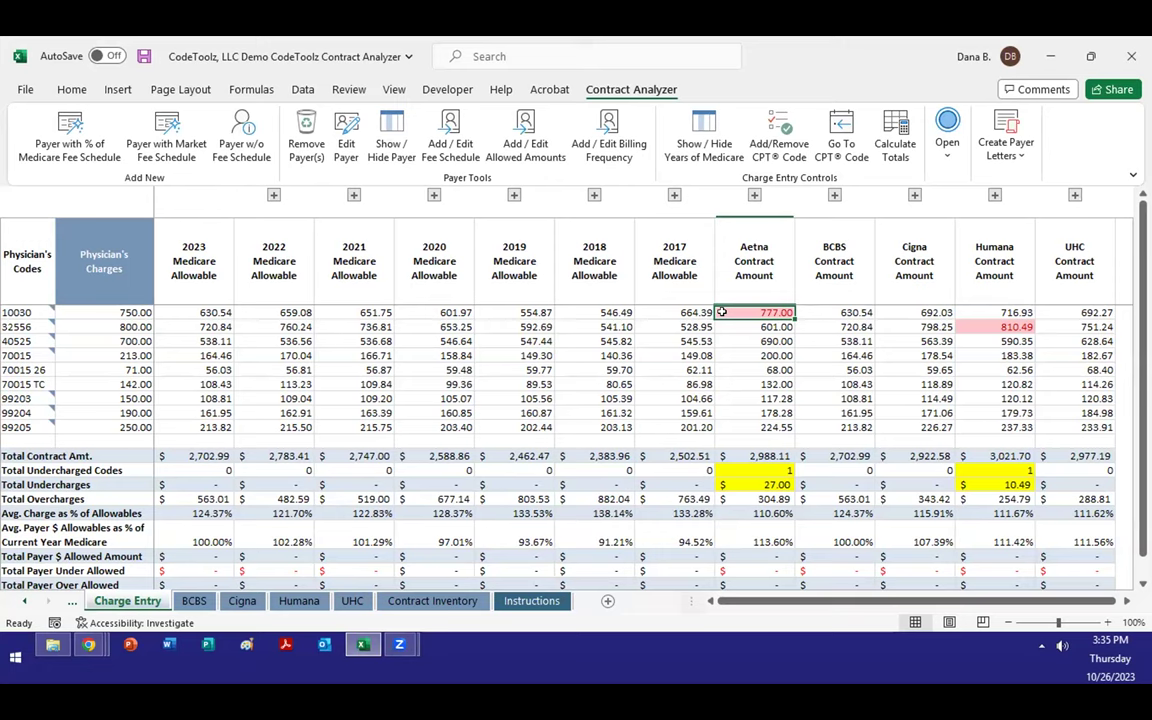
- Expand Aetna's detail columns and highlight the Physician's Charge as % of Contract Amount values for all codes
{"action": "left_click", "coordinate": [834, 194]}
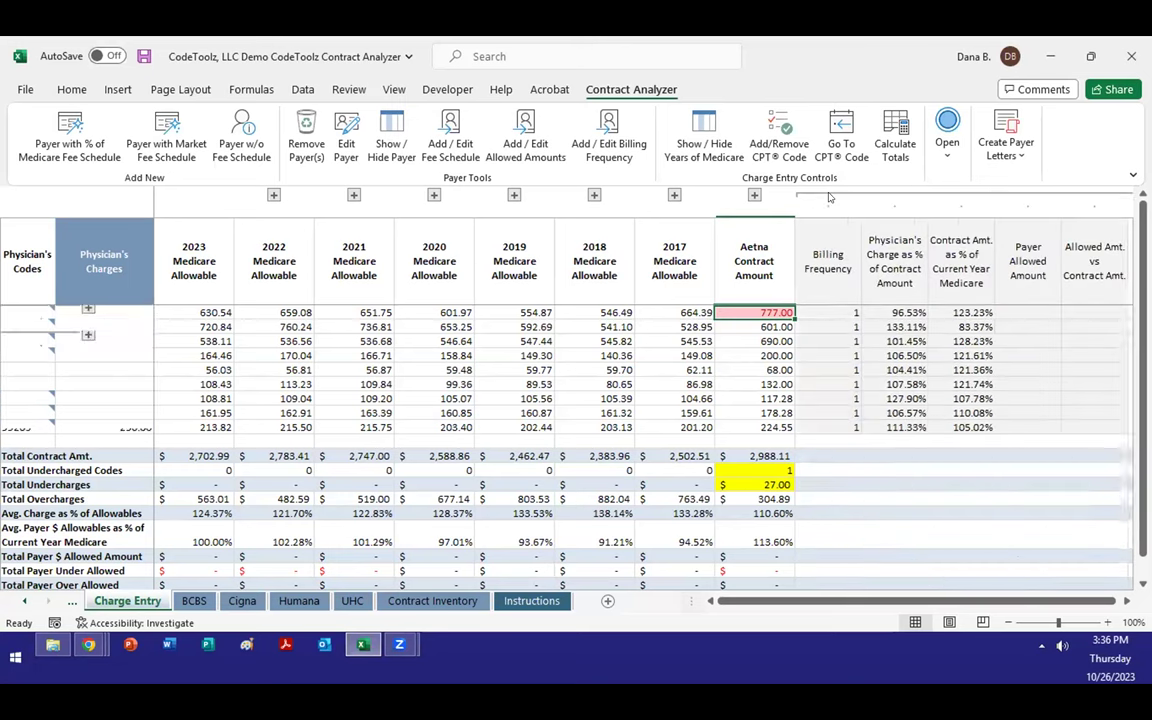
{"action": "left_click", "coordinate": [803, 257]}
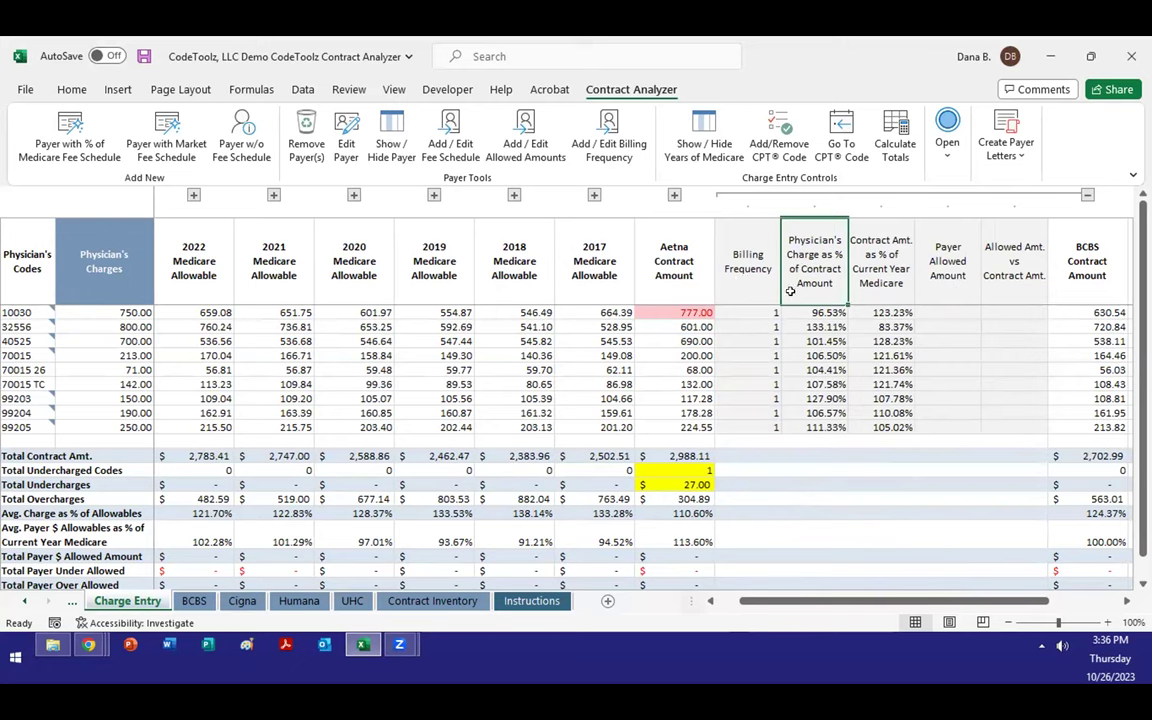
{"action": "left_click_drag", "start_coordinate": [812, 313], "coordinate": [810, 327]}
{"action": "left_click_drag", "start_coordinate": [792, 383], "coordinate": [790, 425]}
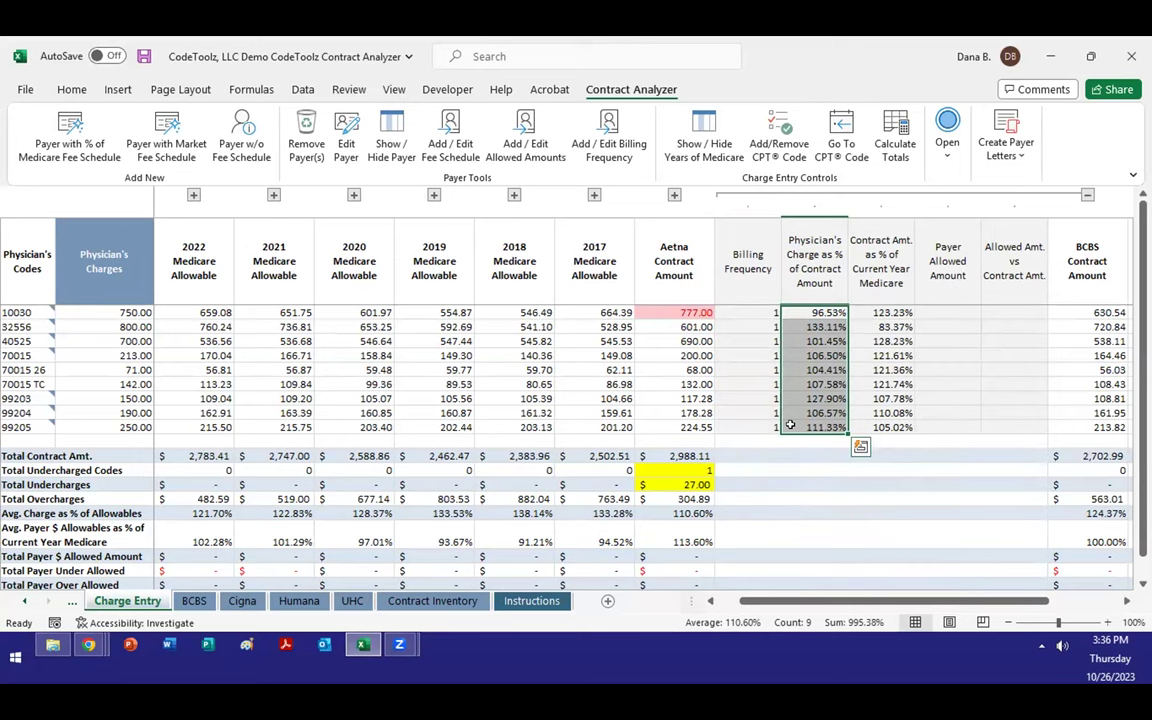
- Examine Aetna's Contract Amt. as % of Current Year Medicare for all codes and its average in the totals section
{"action": "left_click", "coordinate": [871, 264]}
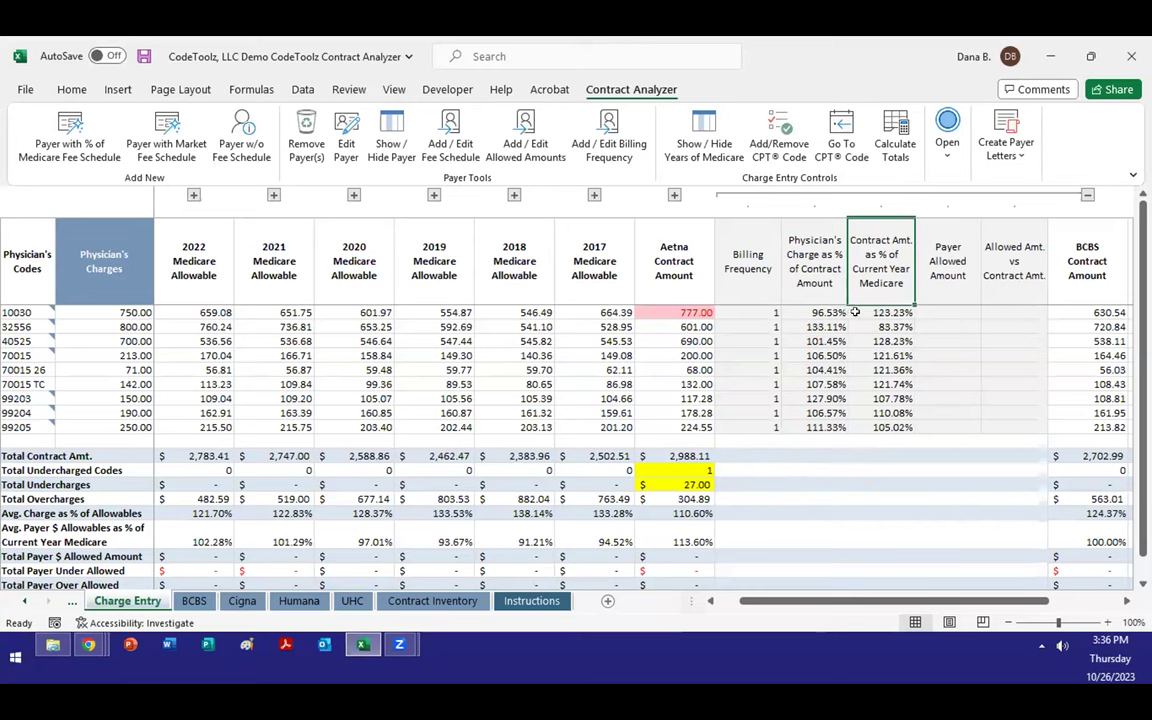
{"action": "left_click_drag", "start_coordinate": [855, 313], "coordinate": [859, 425]}
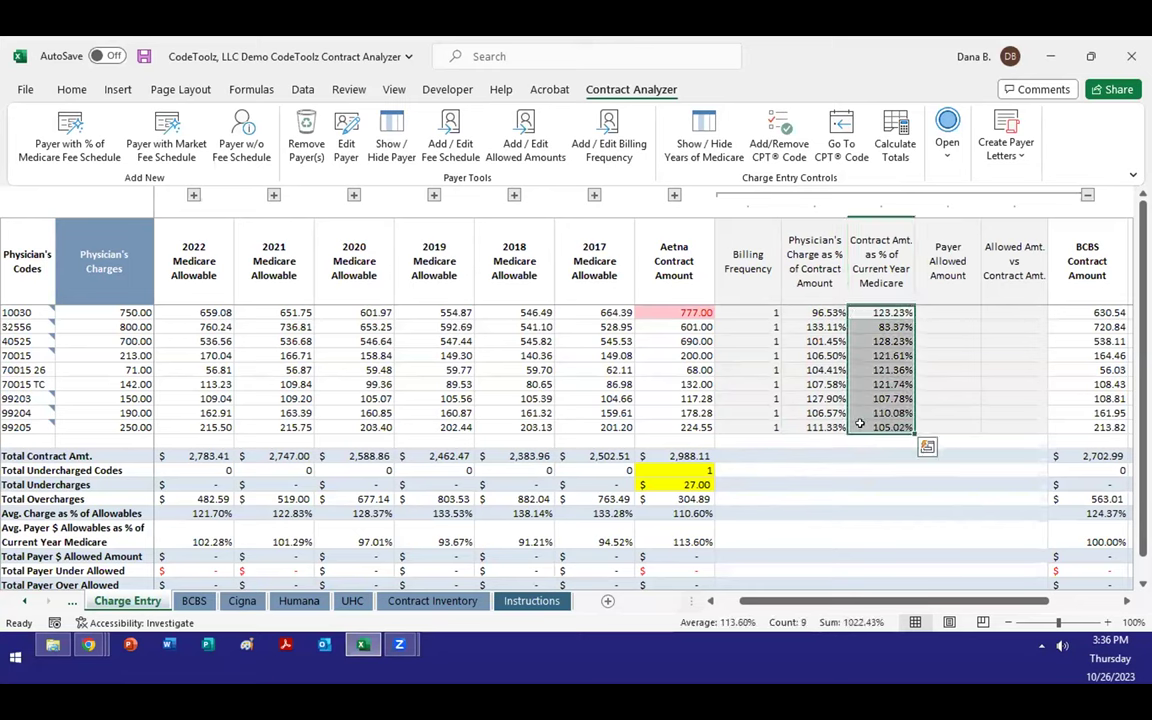
{"action": "left_click", "coordinate": [652, 531]}
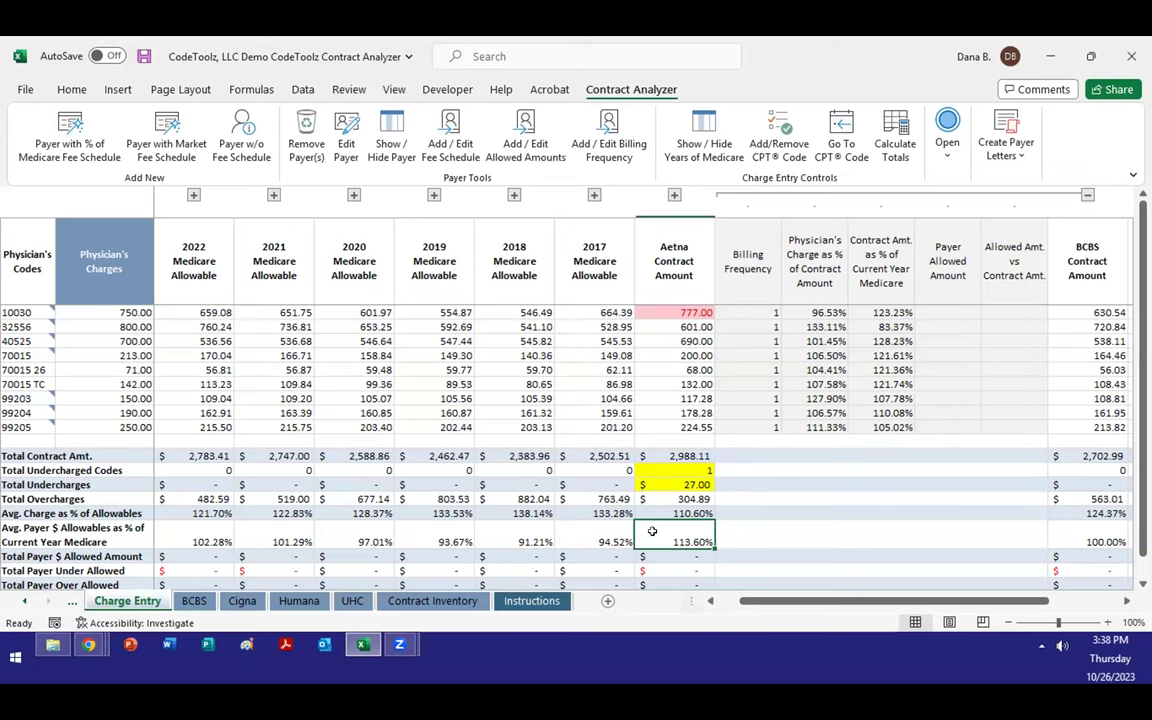
- Upload the payer allowed amounts for Aetna from the Aetna Allowed Amounts file
{"action": "left_click", "coordinate": [928, 275]}
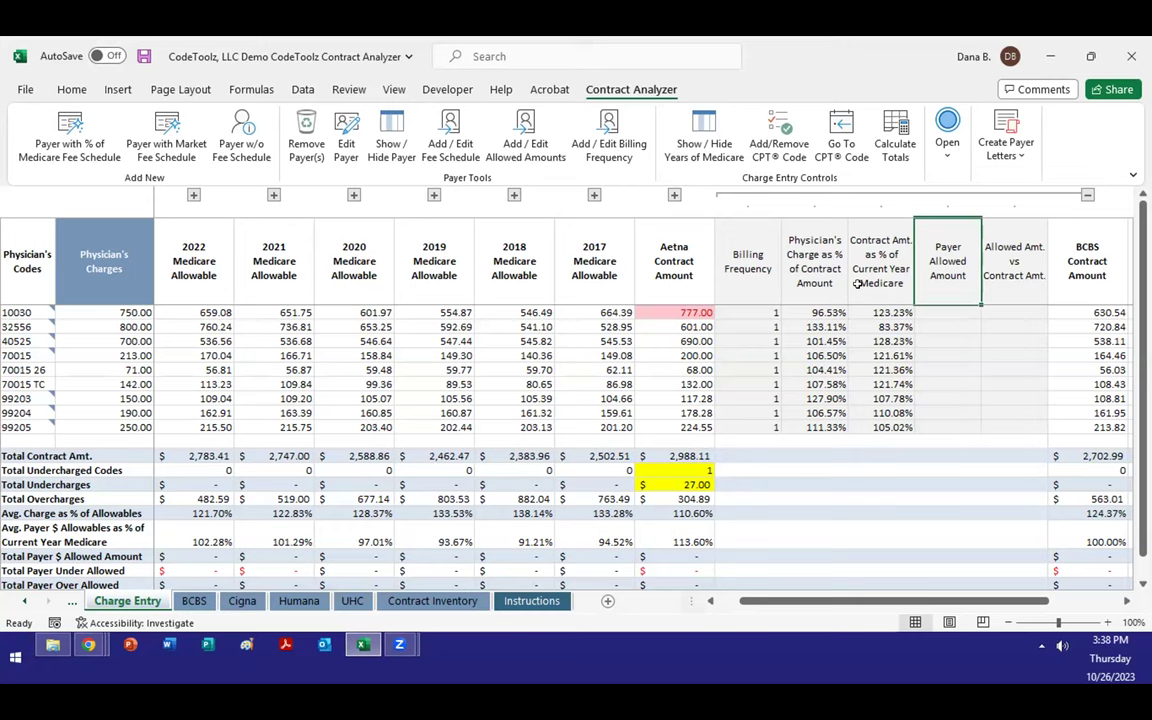
{"action": "left_click", "coordinate": [521, 150]}
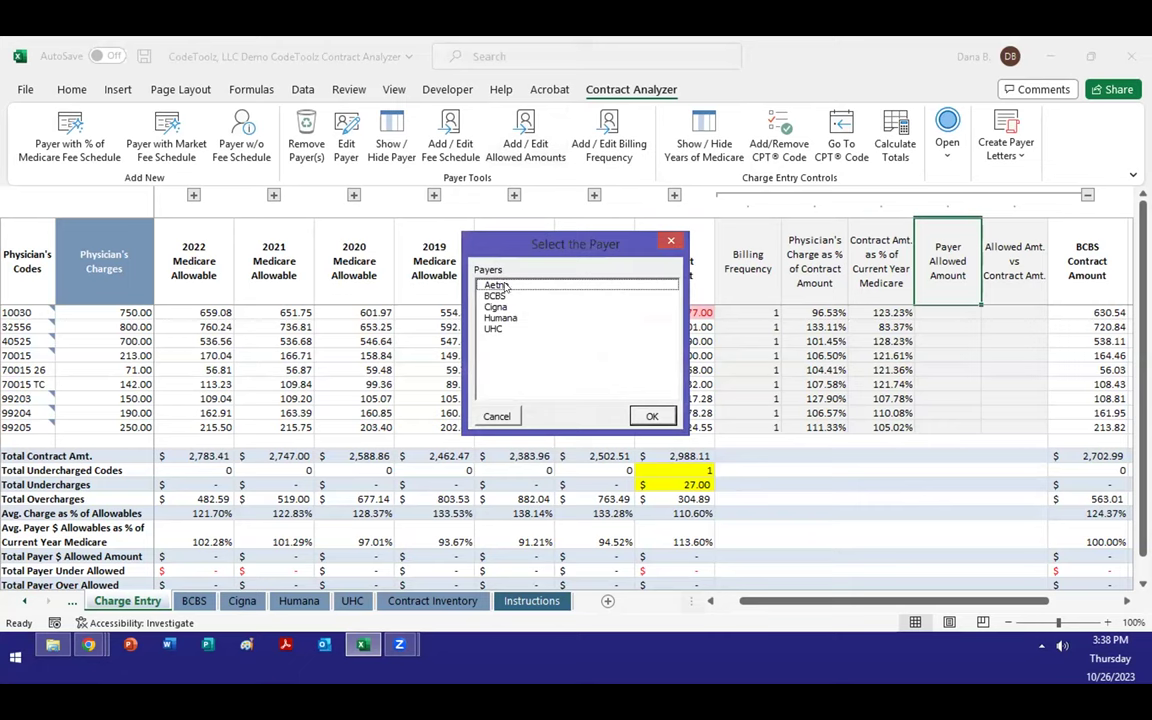
{"action": "left_click", "coordinate": [497, 286]}
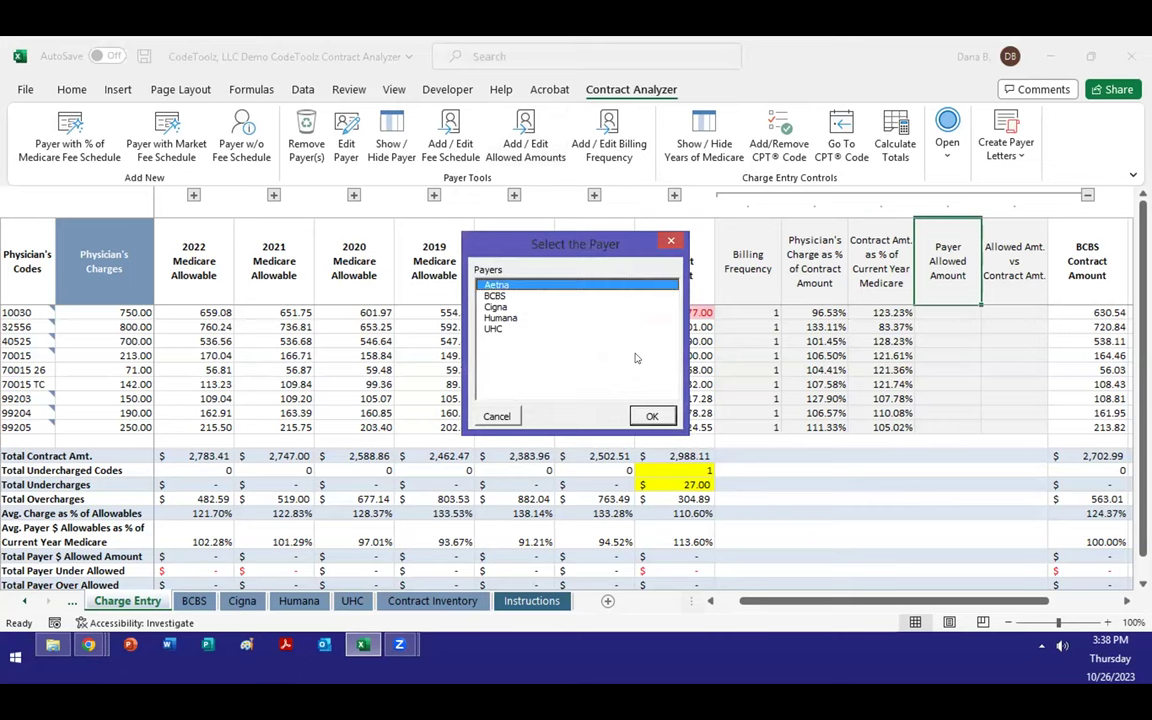
{"action": "left_click", "coordinate": [651, 415]}
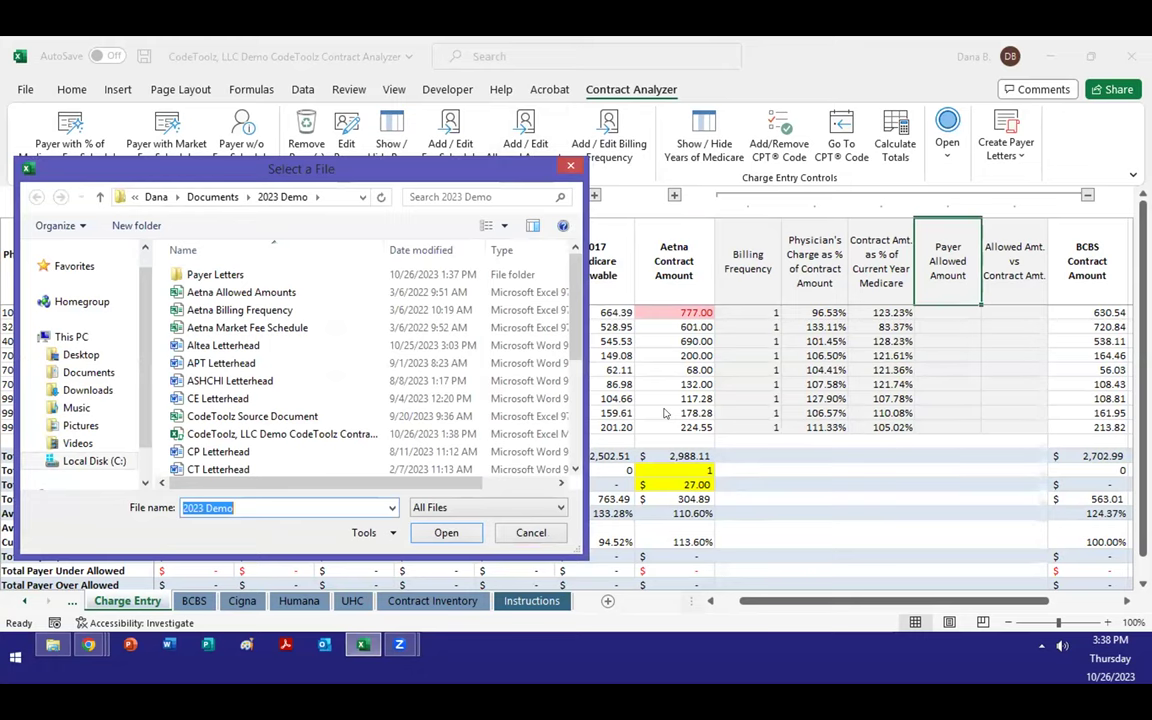
{"action": "left_click", "coordinate": [297, 291]}
{"action": "double_click", "coordinate": [297, 291]}
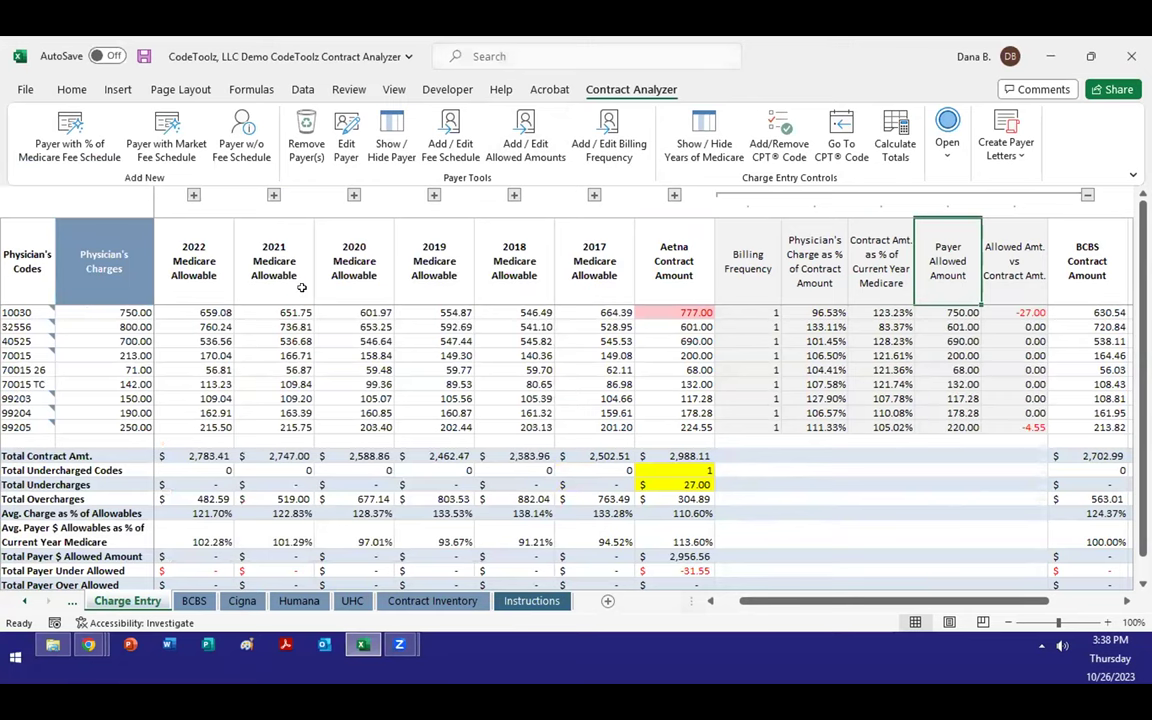
- Compare Aetna's payer allowed amount for code 10030 with the physician's charge and its Allowed Amt. vs Contract Amt. value
{"action": "left_click", "coordinate": [925, 306]}
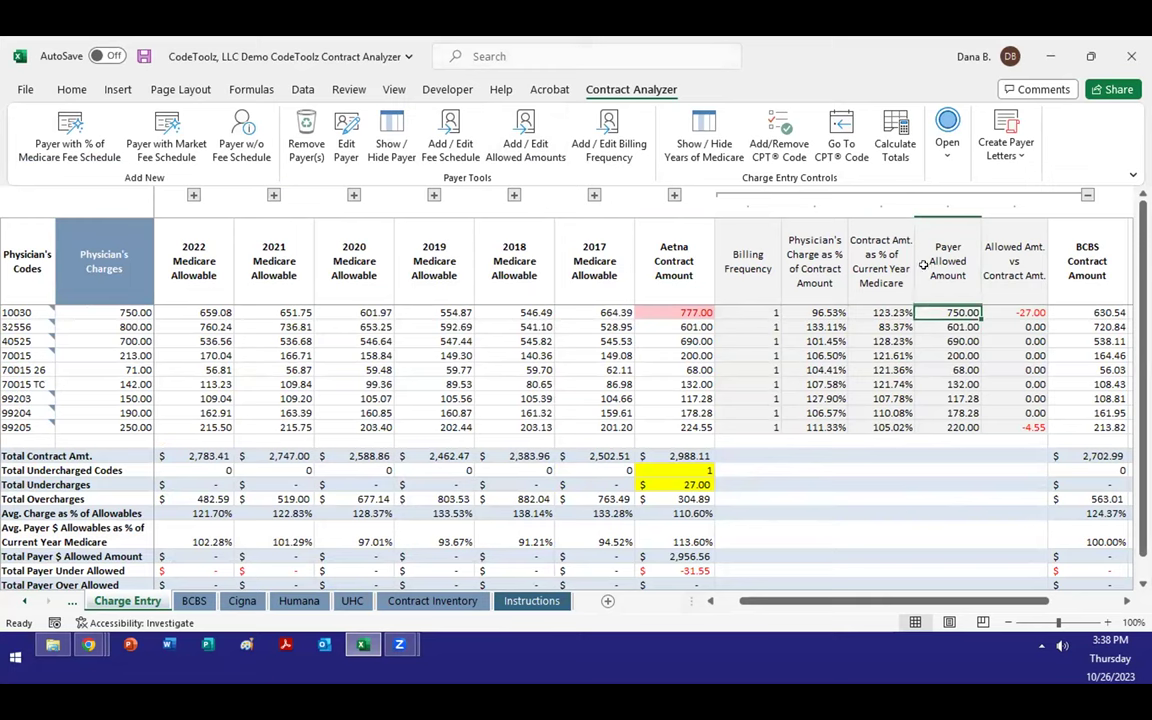
{"action": "left_click", "coordinate": [86, 312]}
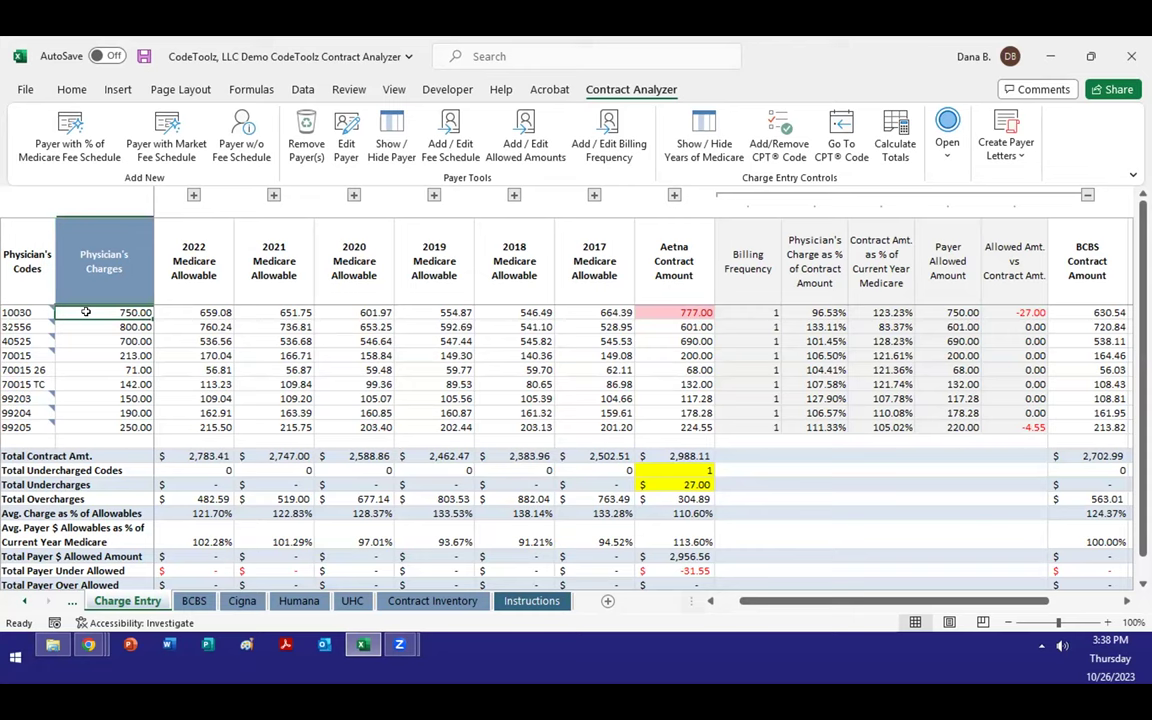
{"action": "left_click", "coordinate": [992, 311]}
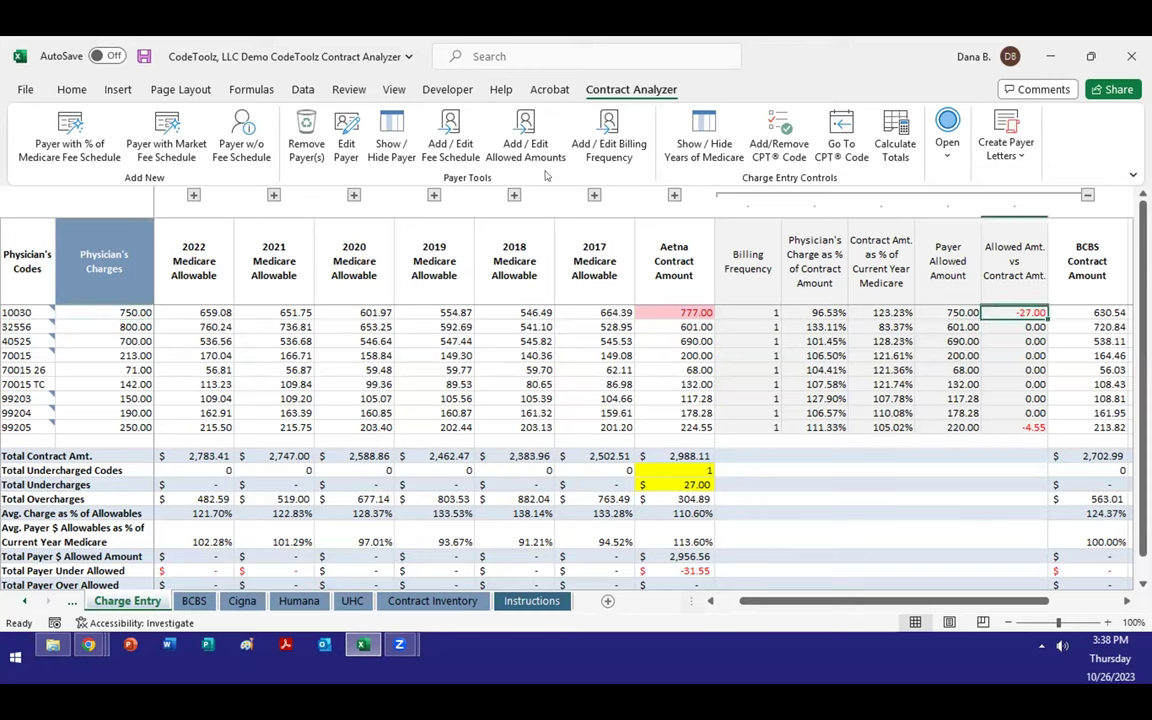
- Upload the billing frequency for Aetna from the Aetna Billing Frequency file
{"action": "left_click", "coordinate": [603, 152]}
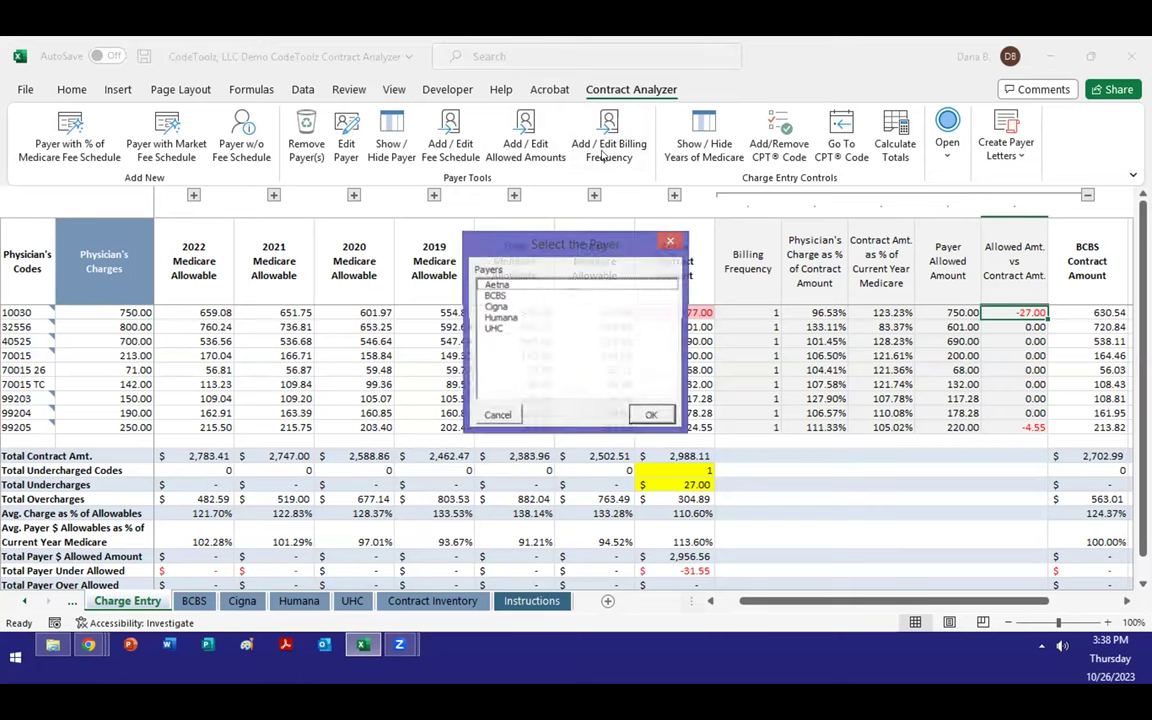
{"action": "left_click", "coordinate": [521, 287]}
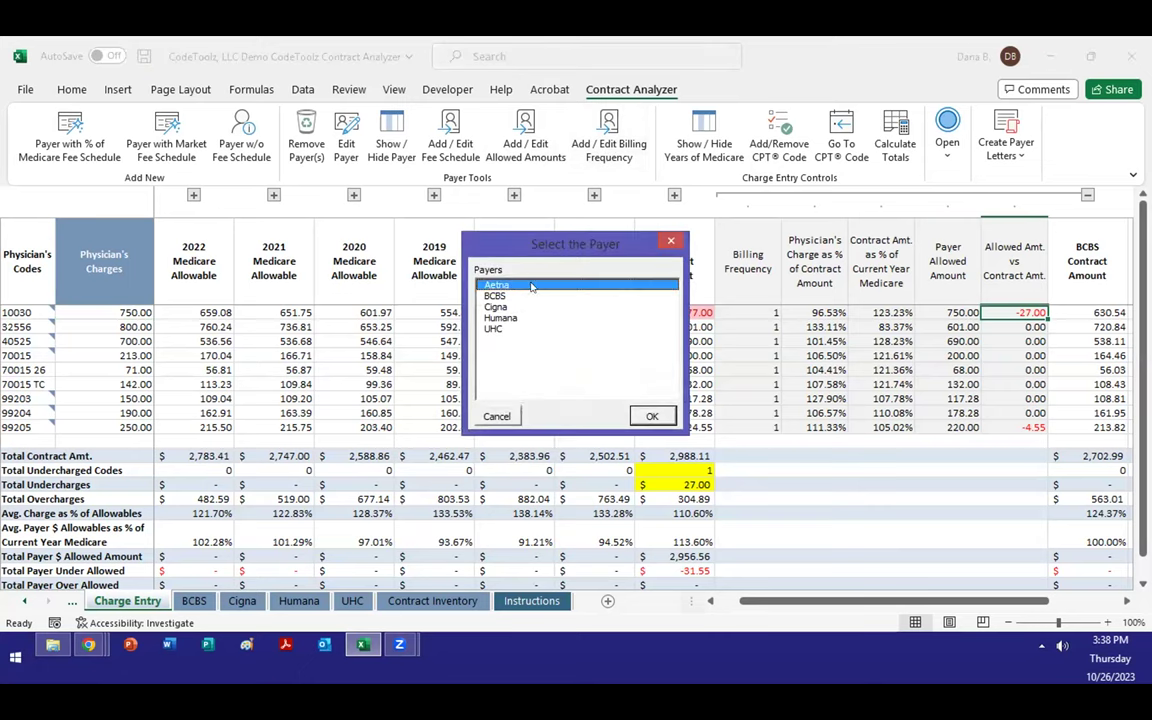
{"action": "left_click", "coordinate": [651, 414]}
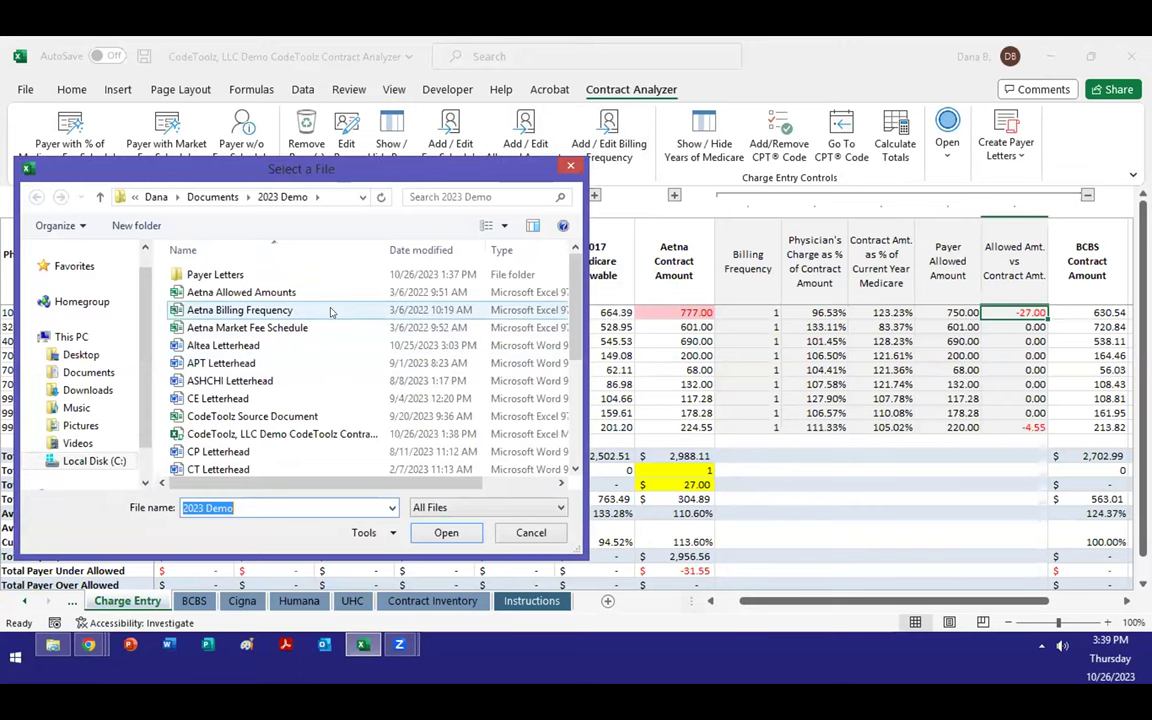
{"action": "double_click", "coordinate": [326, 305]}
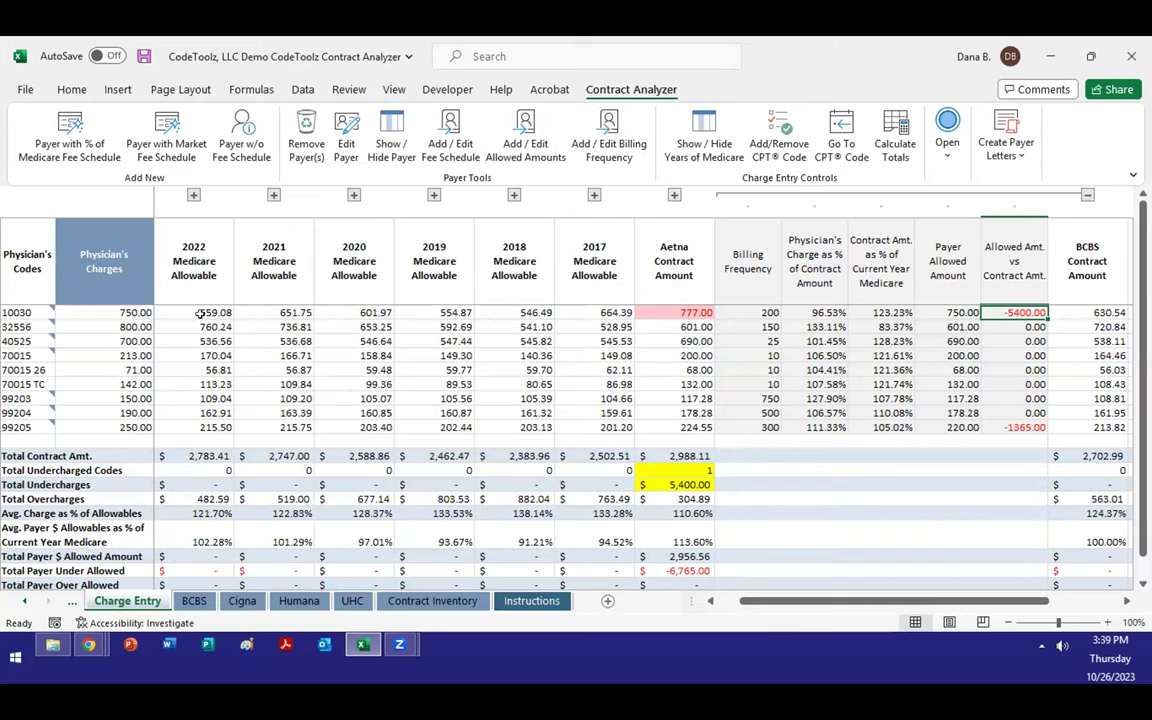
- Review code 10030's physician charge, Aetna allowed amount and Allowed Amt. vs Contract Amt. value, and collapse Aetna's detail columns
{"action": "left_click", "coordinate": [91, 305]}
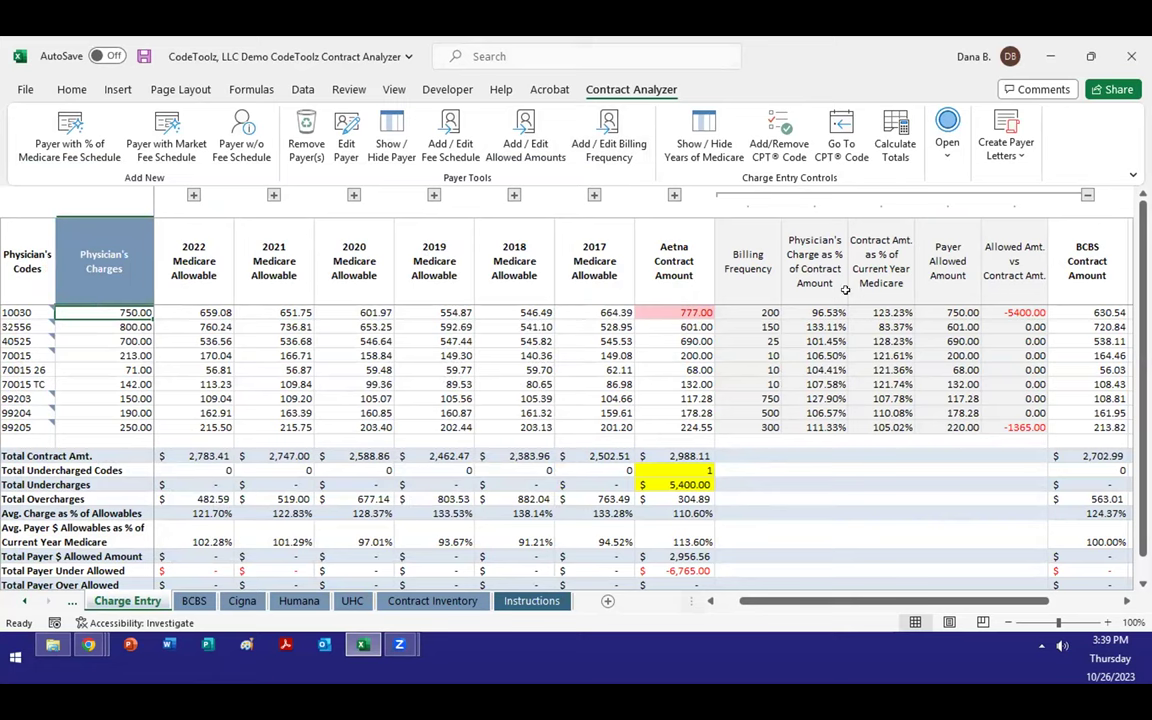
{"action": "left_click", "coordinate": [926, 306]}
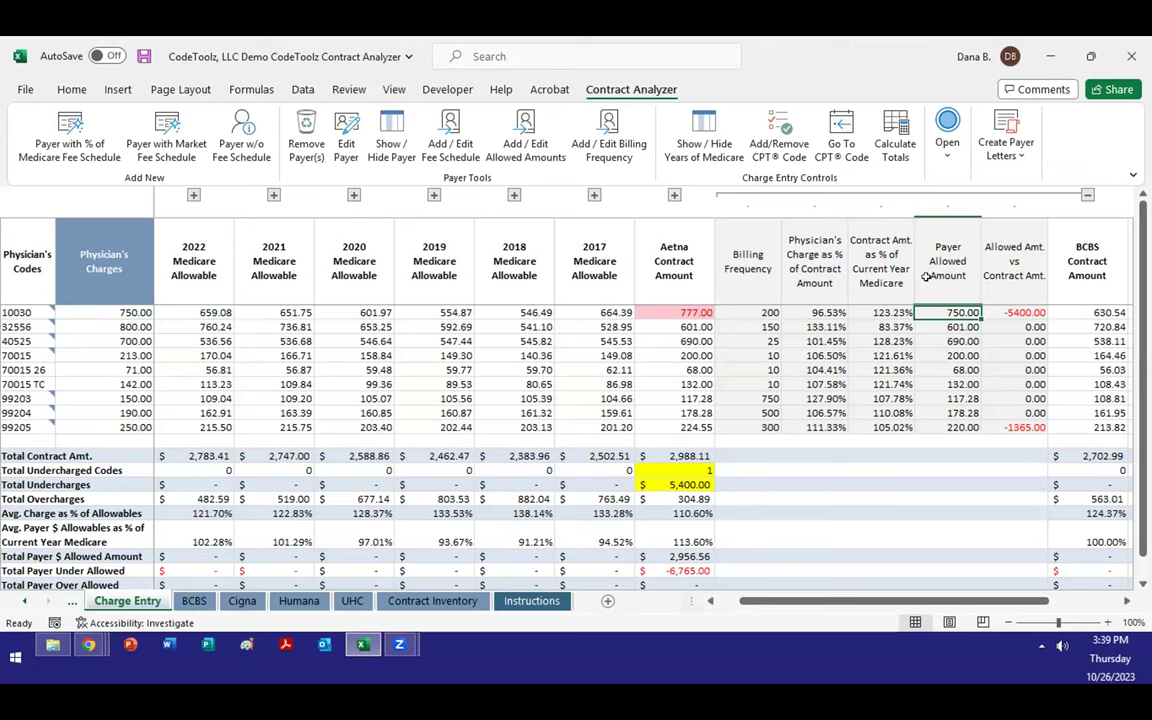
{"action": "left_click", "coordinate": [996, 306]}
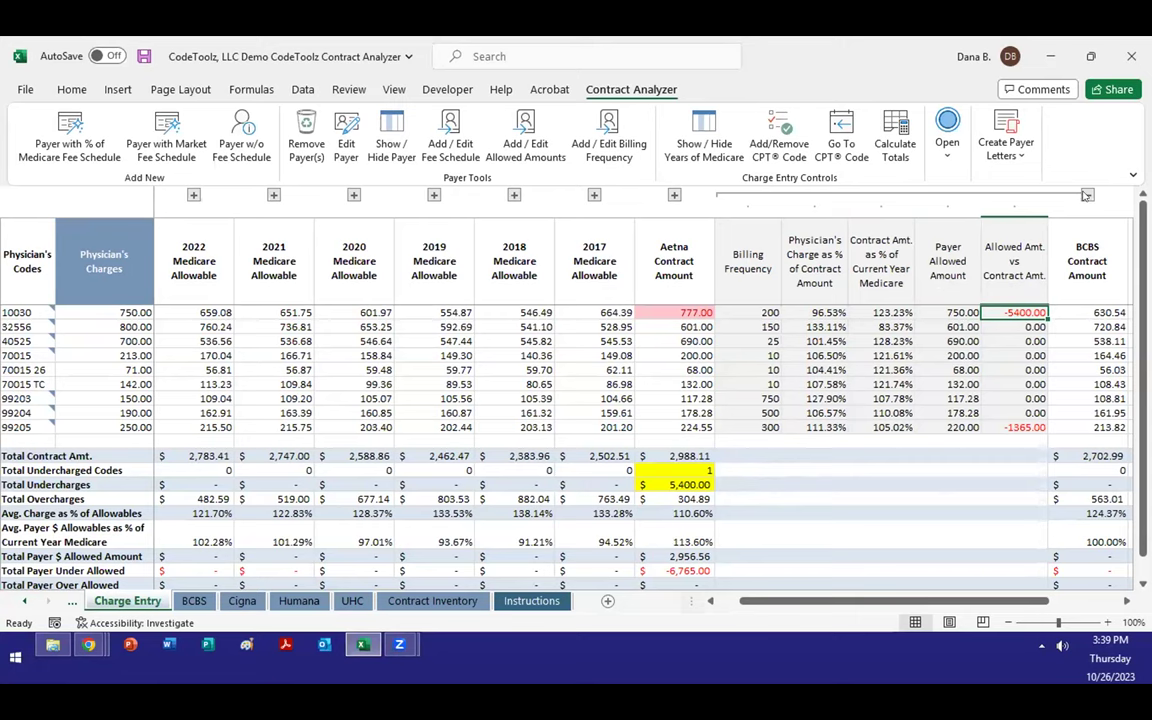
{"action": "left_click", "coordinate": [1087, 195]}
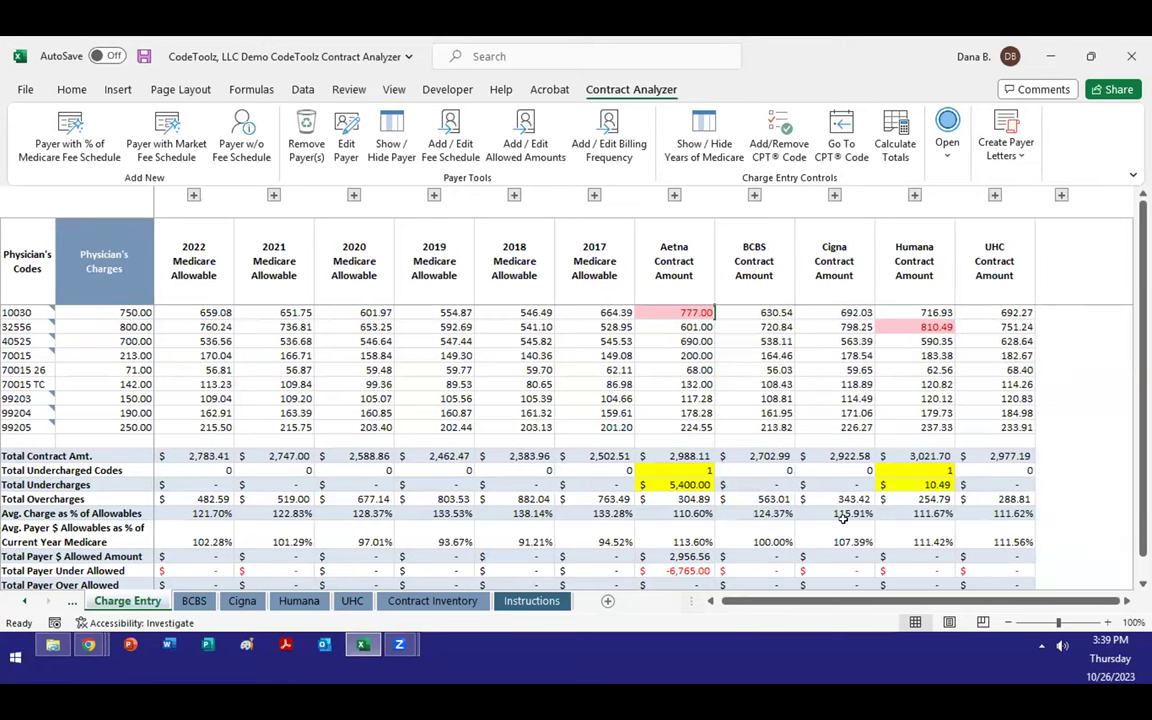
{"action": "scroll", "coordinate": [707, 600], "scroll_direction": "left", "scroll_amount": 1}
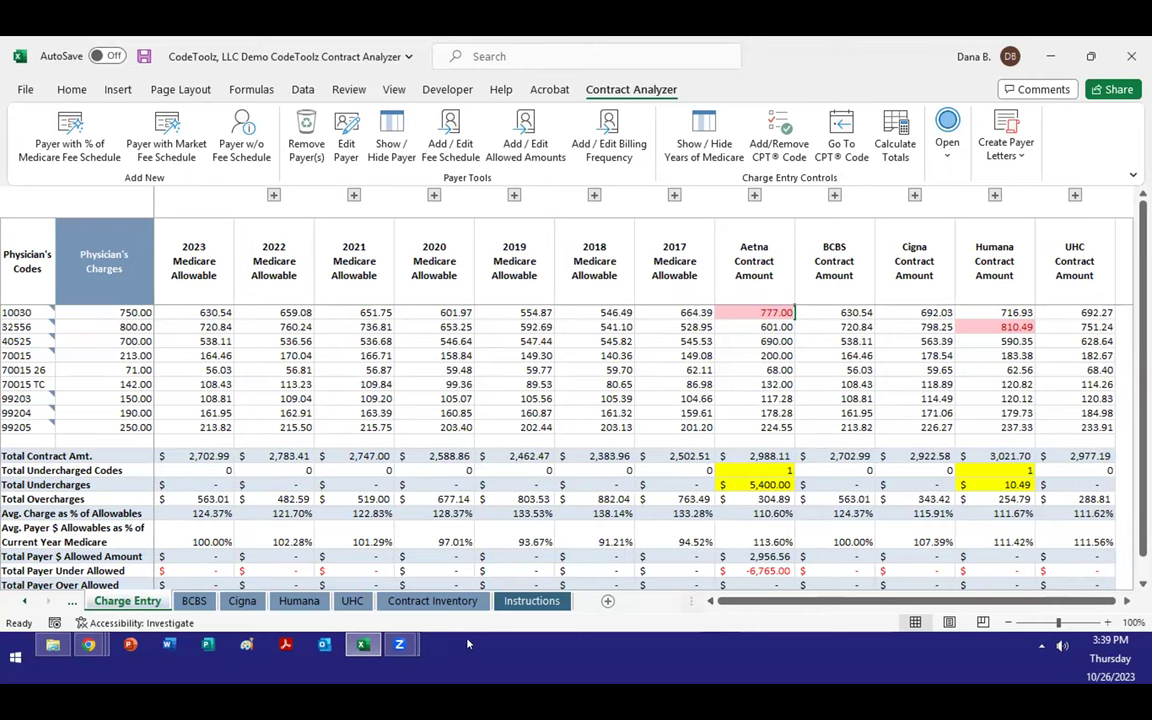
- Open the Contract Inventory sheet and check the contents of the 2023 Demo folder in File Explorer before returning to the workbook
{"action": "left_click", "coordinate": [446, 602]}
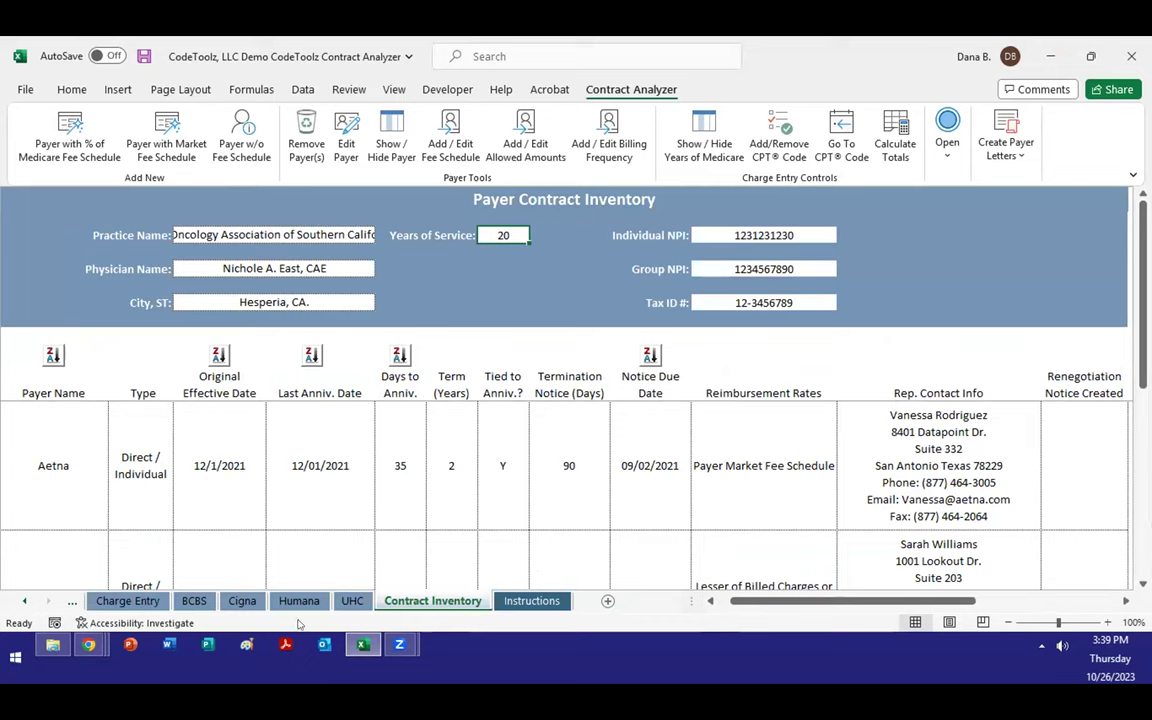
{"action": "left_click", "coordinate": [55, 647]}
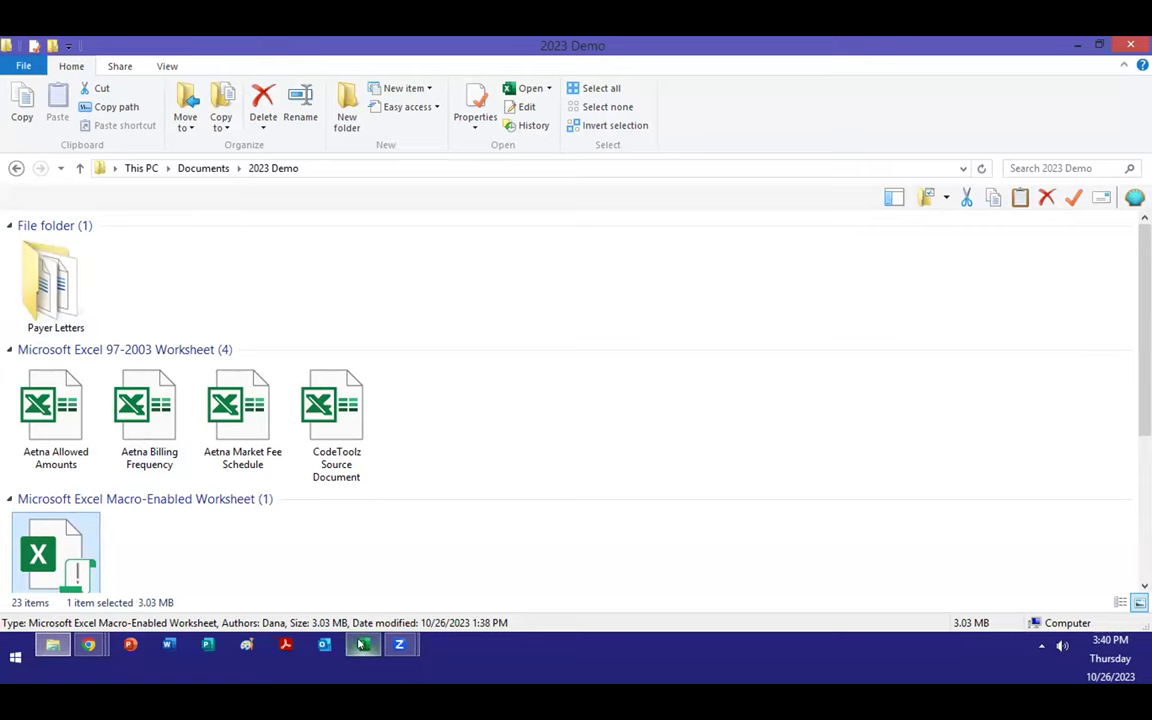
{"action": "left_click", "coordinate": [360, 555]}
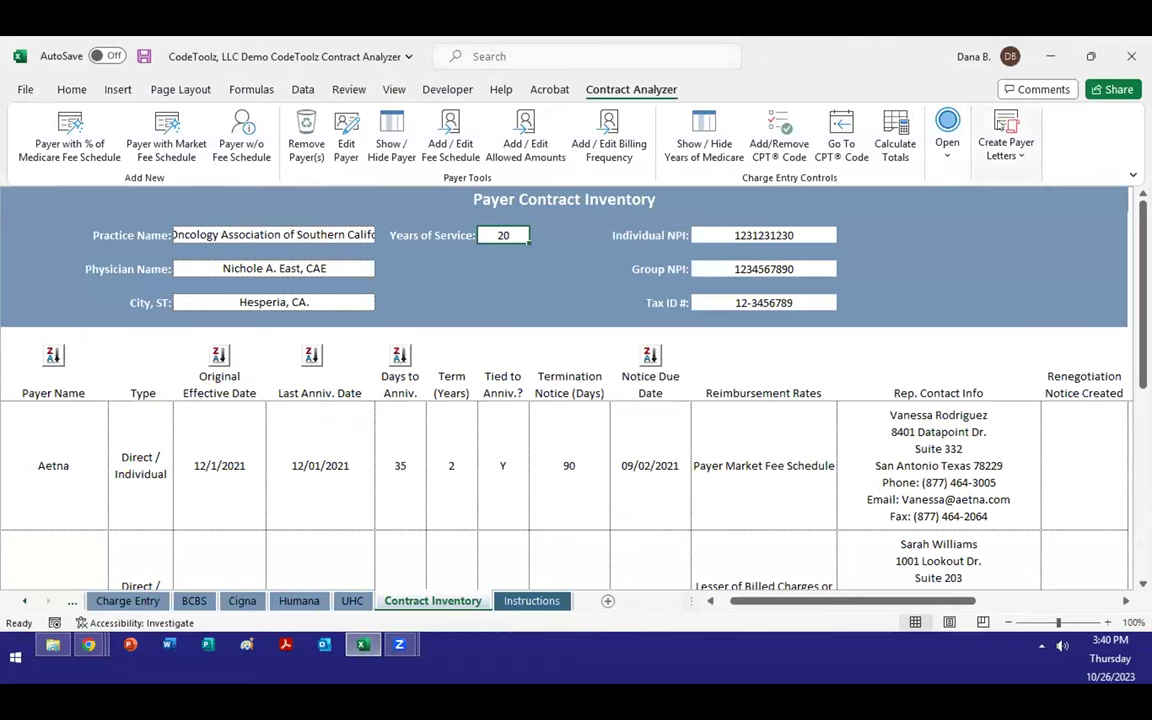
- Create a Contract Renegotiation Notice letter for the payer Aetna
{"action": "left_click", "coordinate": [1000, 124]}
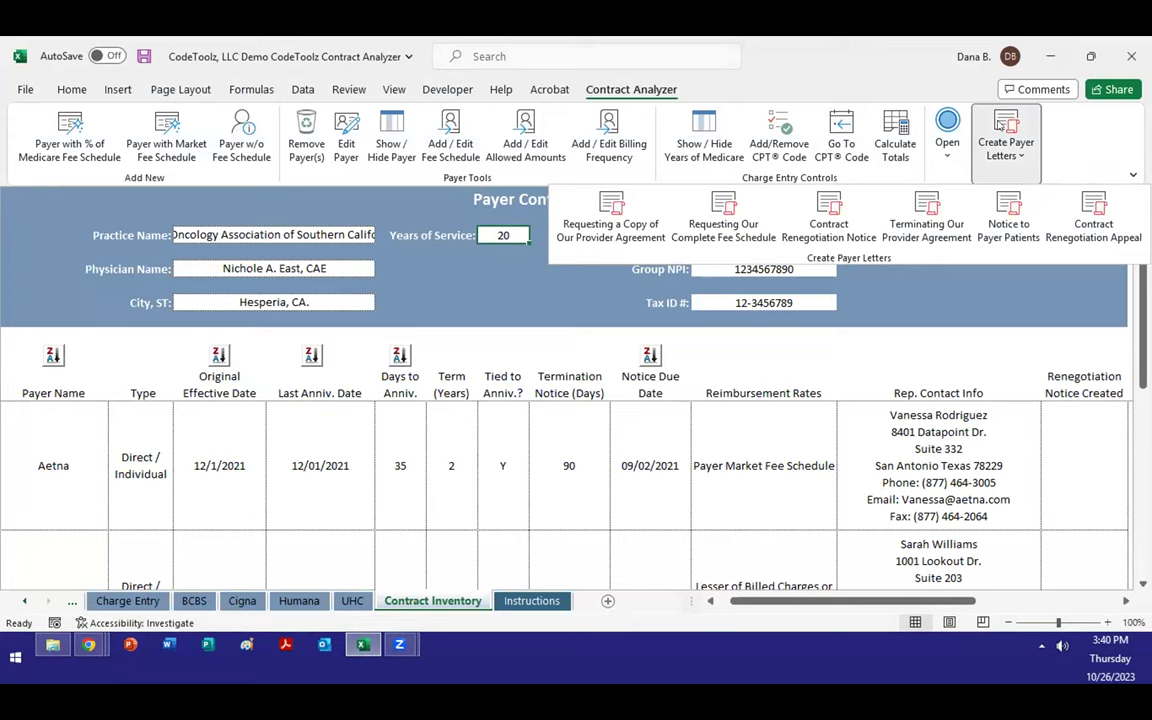
{"action": "left_click", "coordinate": [733, 212]}
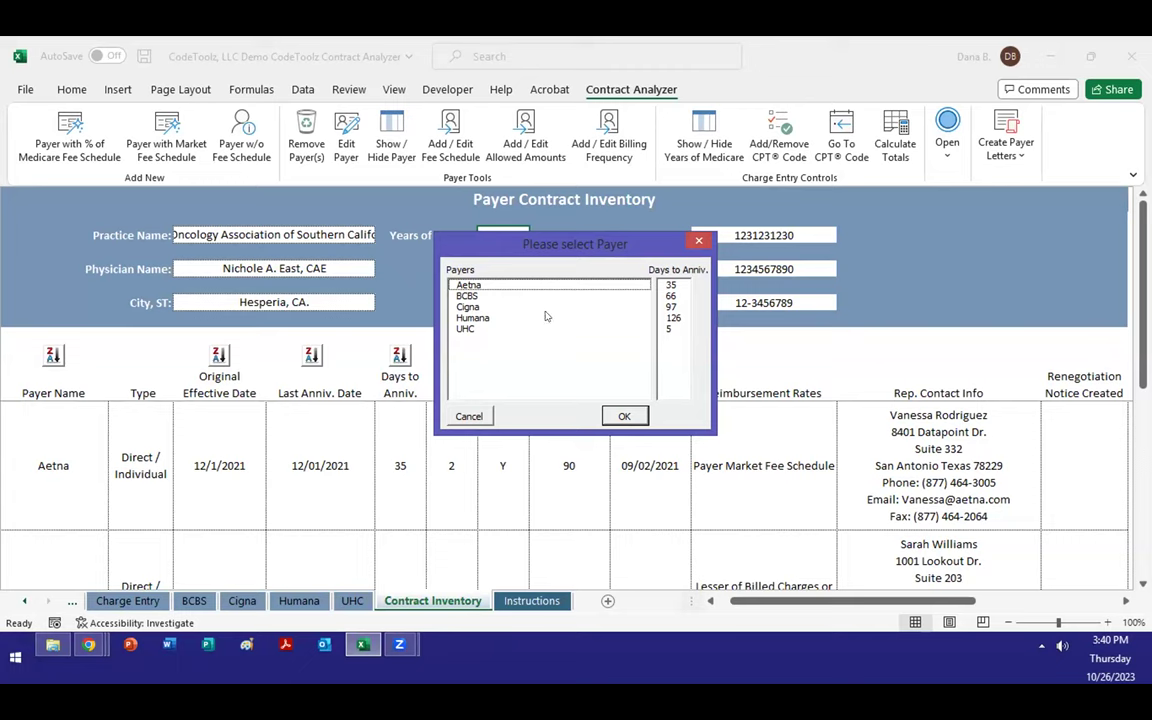
{"action": "left_click", "coordinate": [488, 286]}
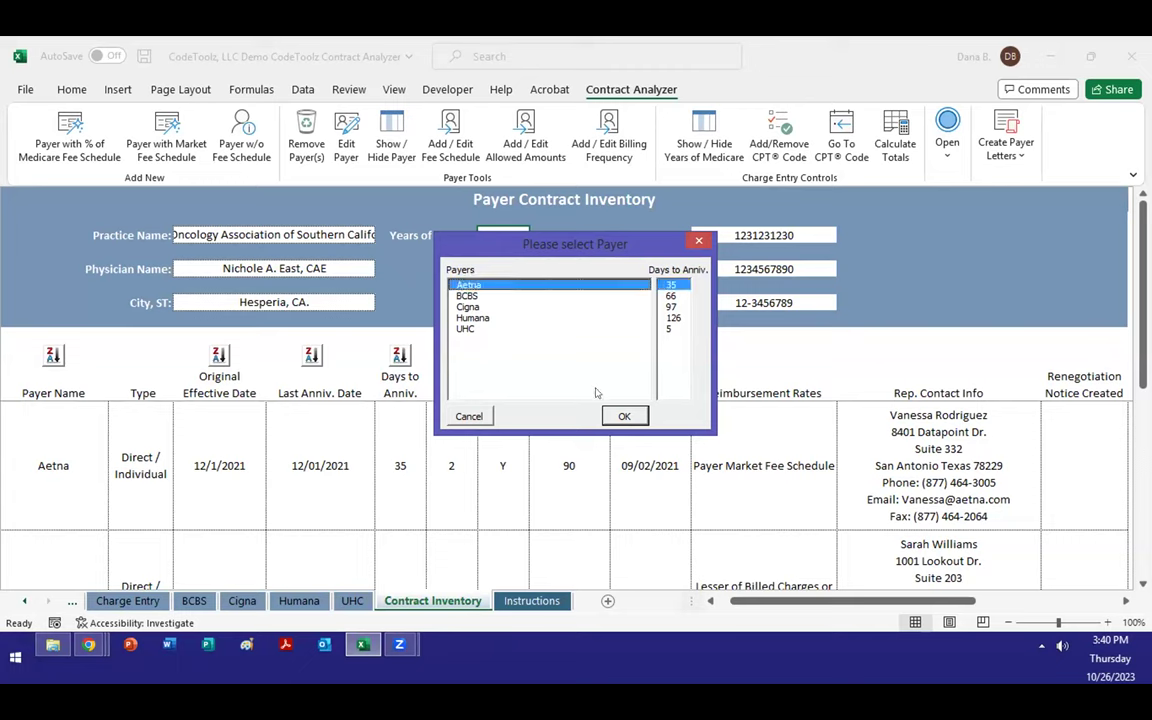
{"action": "left_click", "coordinate": [619, 414]}
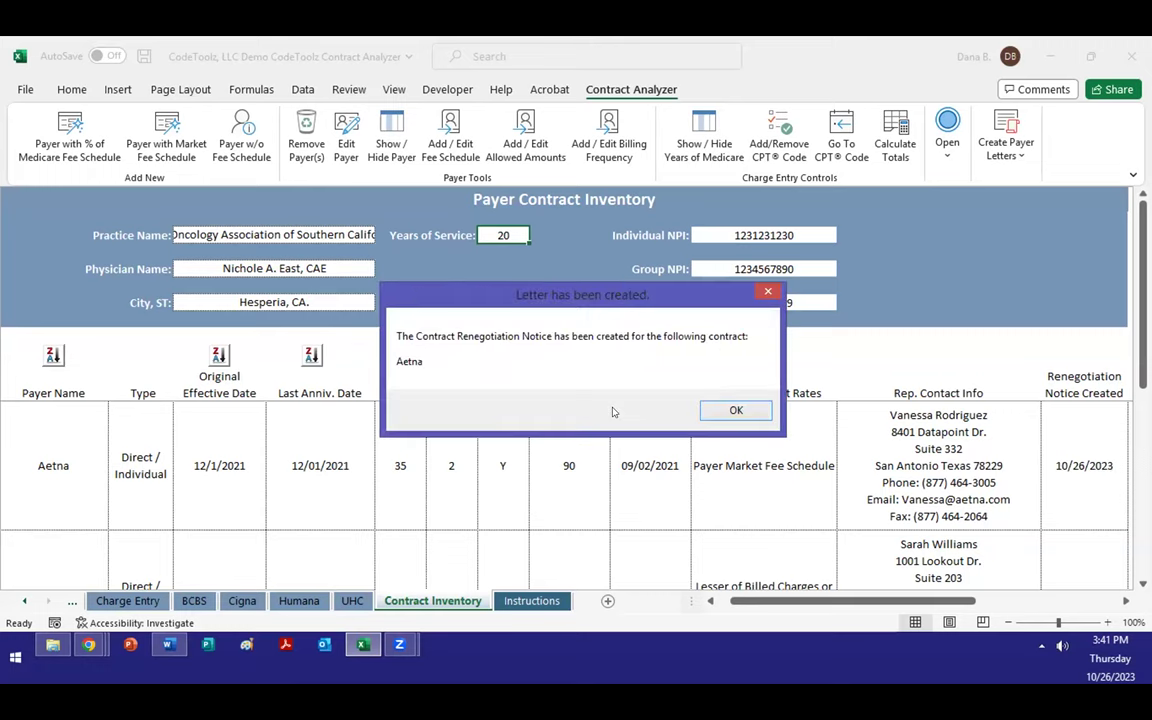
{"action": "left_click", "coordinate": [736, 411]}
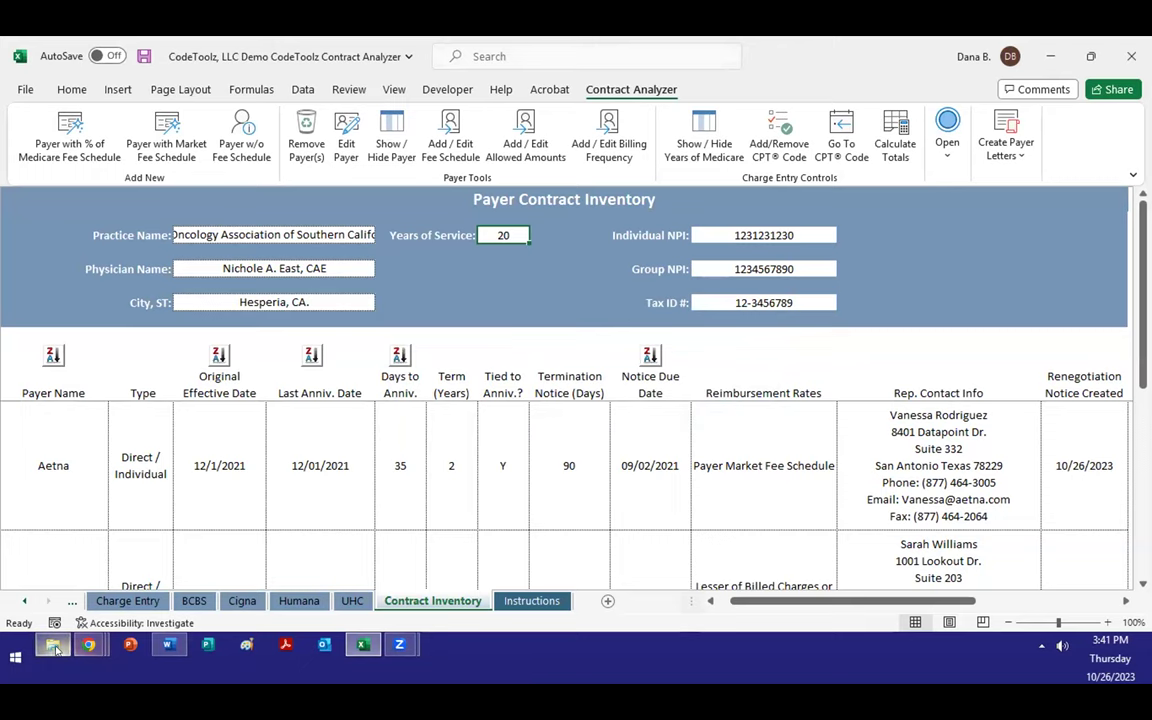
- Open the Aetna folder inside 2023 Demo in File Explorer and view the Contract Renegotiation Notice Aetna letter in Word
{"action": "mouse_move", "coordinate": [55, 648]}
{"action": "left_click", "coordinate": [42, 520]}
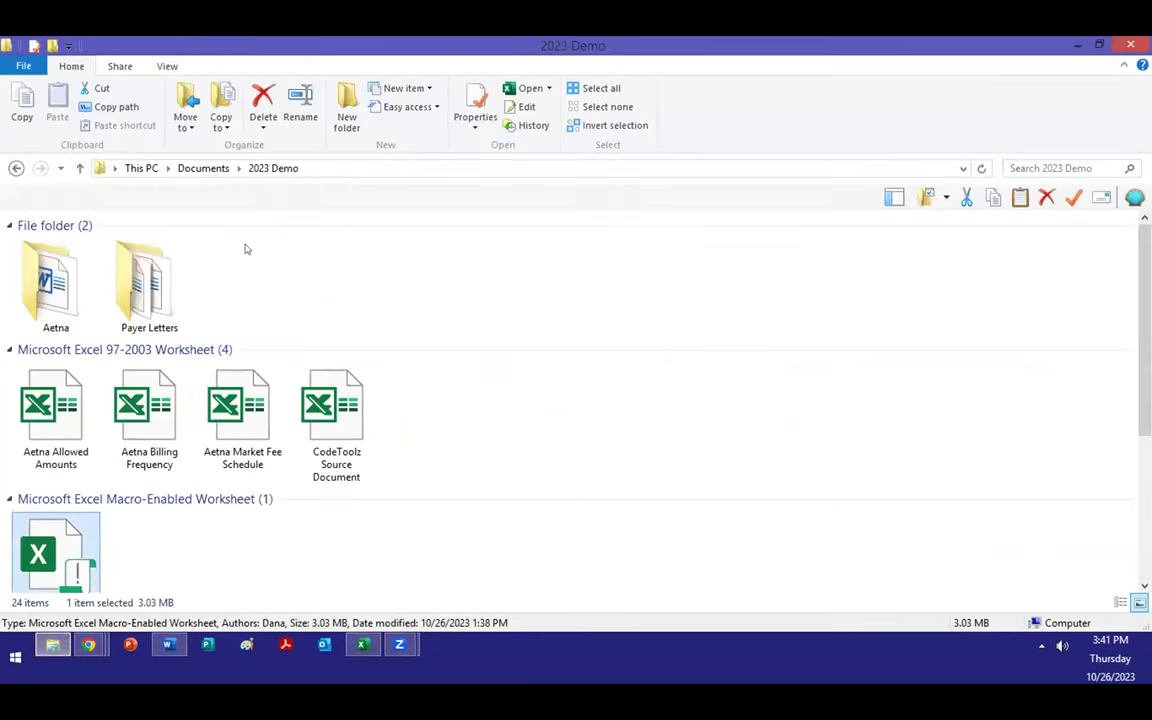
{"action": "double_click", "coordinate": [57, 288]}
{"action": "left_click", "coordinate": [168, 646]}
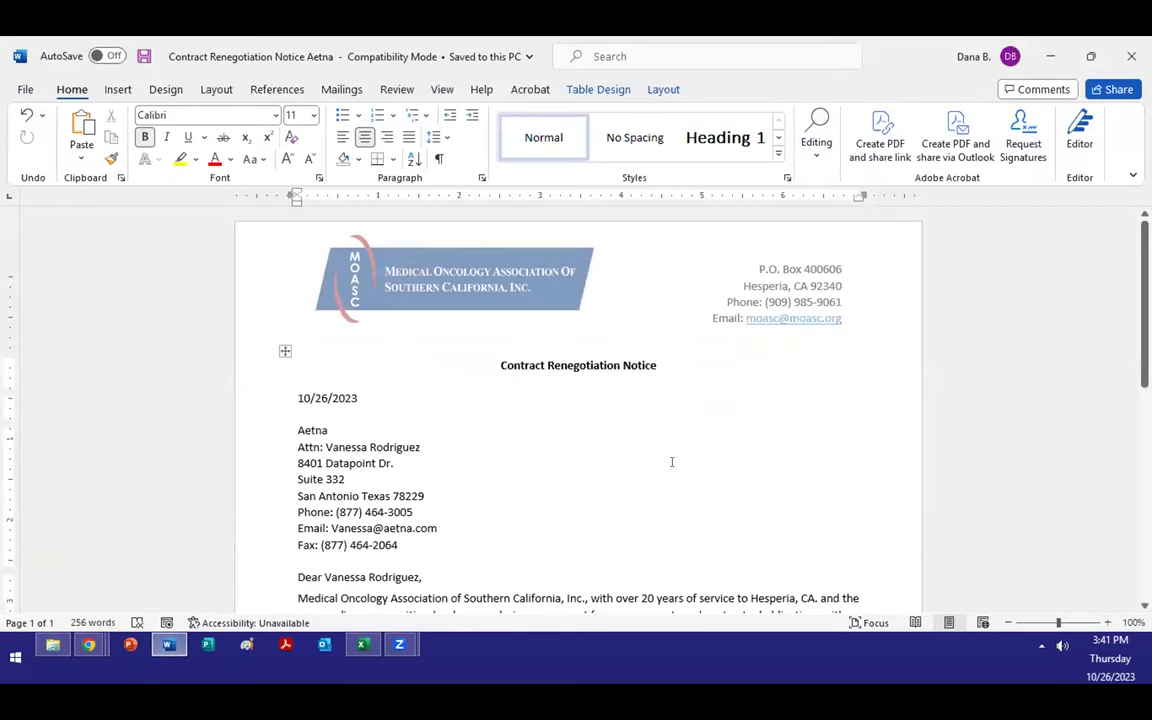